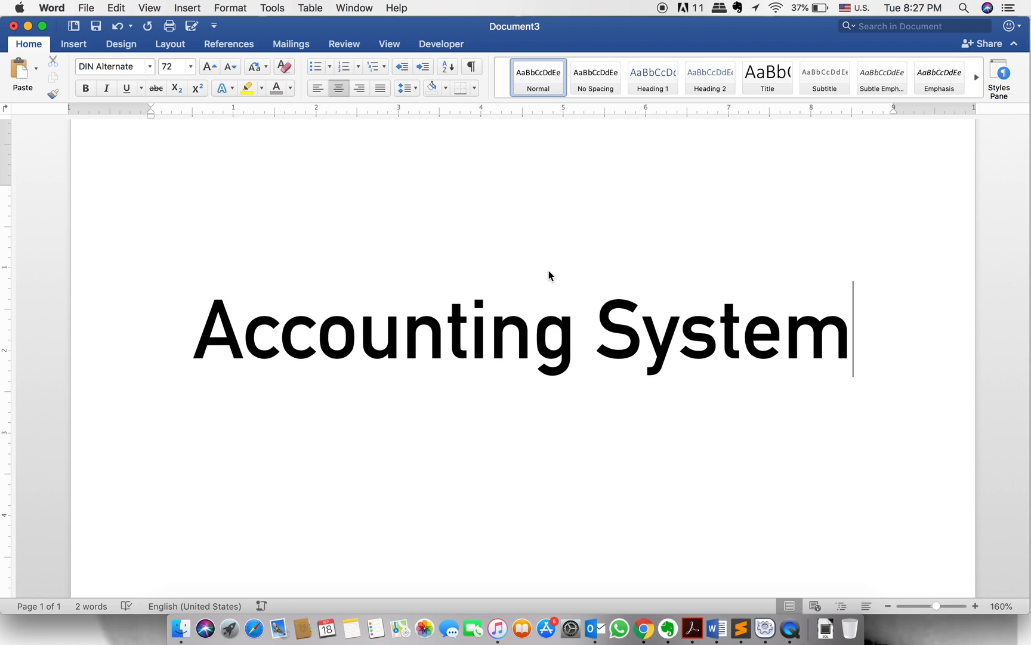
# Switch to Chrome and examine the invoice and quote summaries on the Accounts dashboard.
pyautogui.click(645, 630)
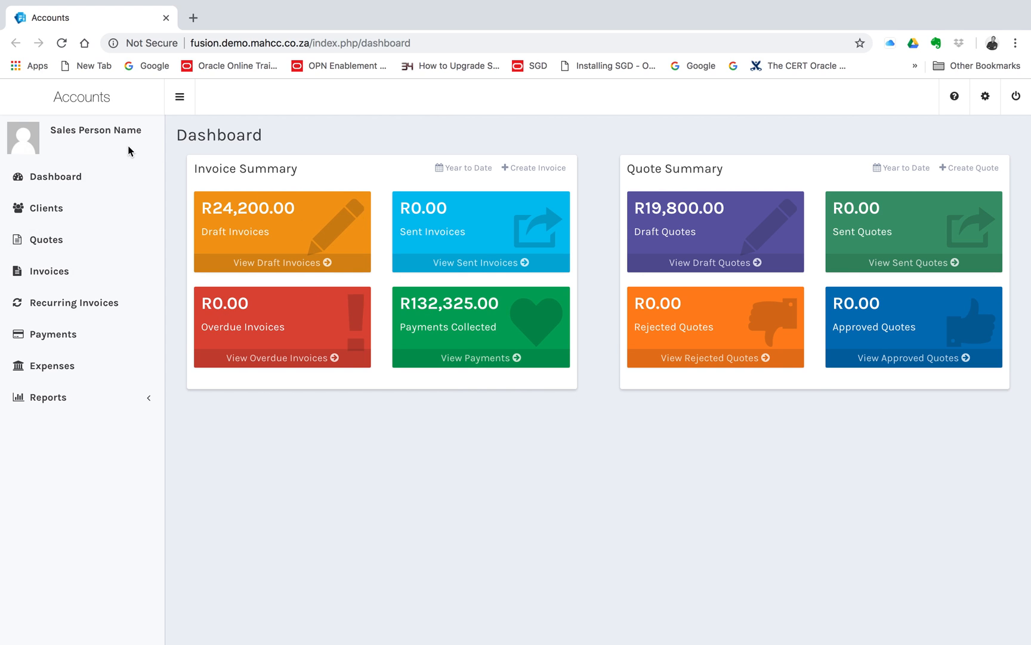
pyautogui.click(49, 182)
pyautogui.moveTo(214, 207); pyautogui.dragTo(301, 209)
pyautogui.moveTo(300, 170); pyautogui.dragTo(184, 177)
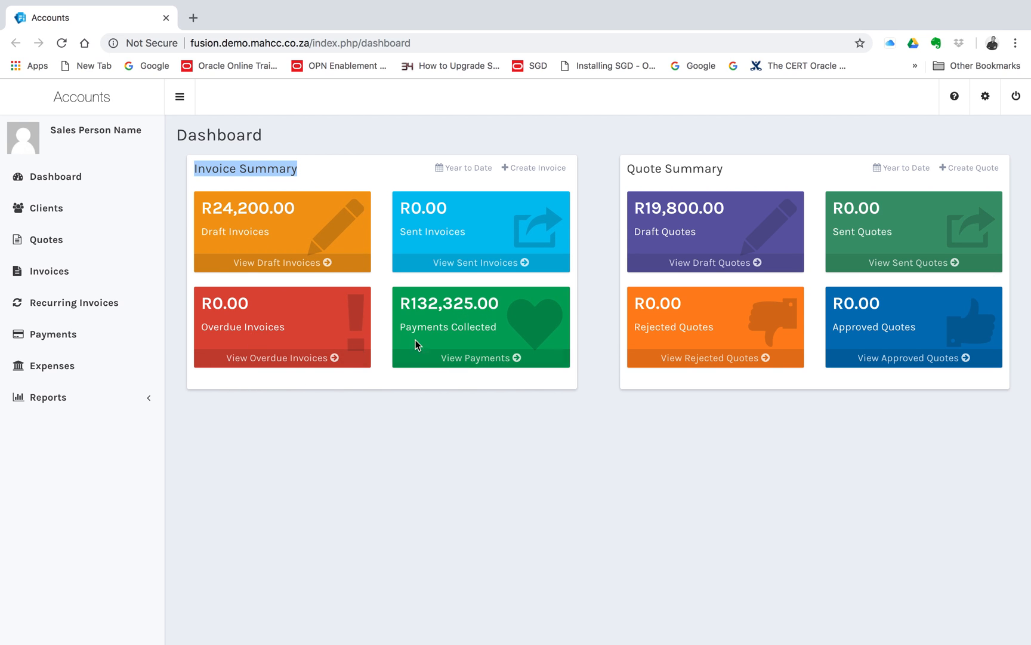
pyautogui.moveTo(417, 303); pyautogui.dragTo(387, 301)
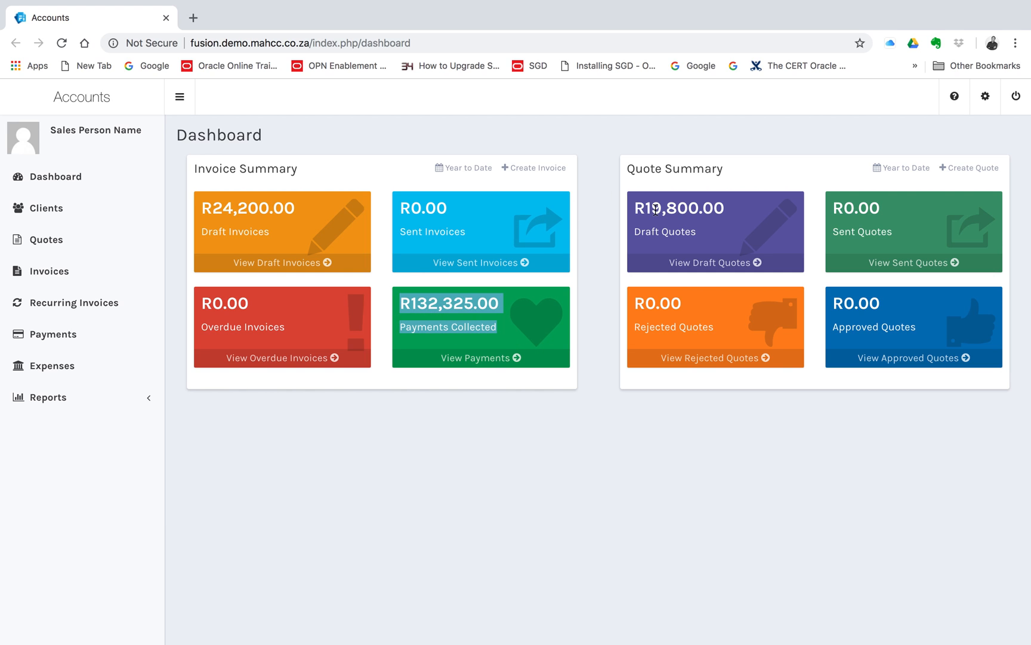
pyautogui.moveTo(635, 206); pyautogui.dragTo(741, 220)
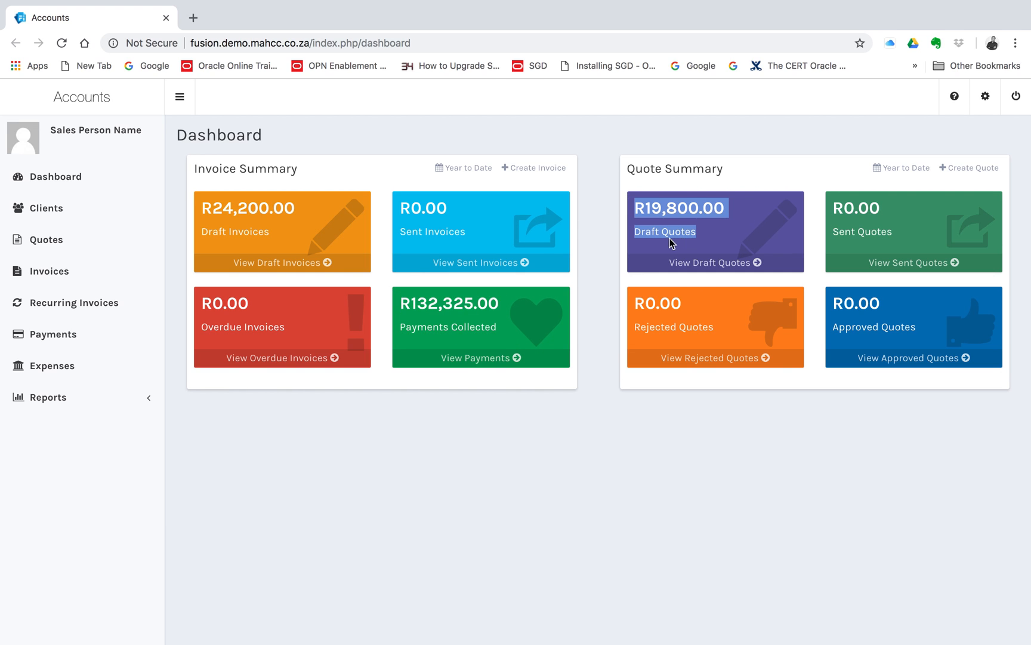
pyautogui.moveTo(840, 205); pyautogui.dragTo(883, 232)
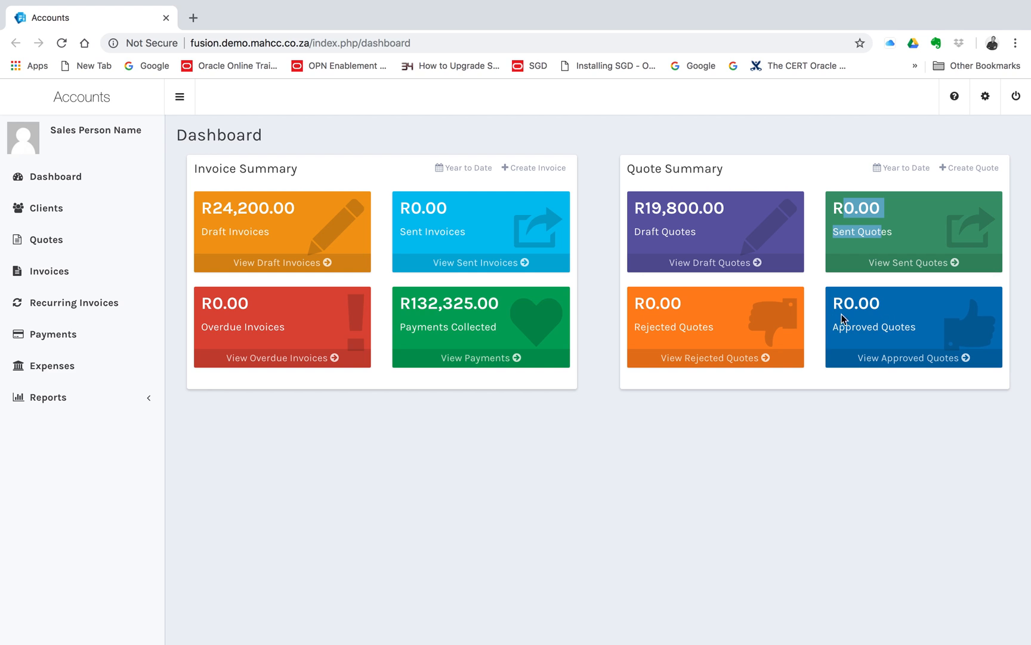
pyautogui.moveTo(919, 329); pyautogui.dragTo(835, 304)
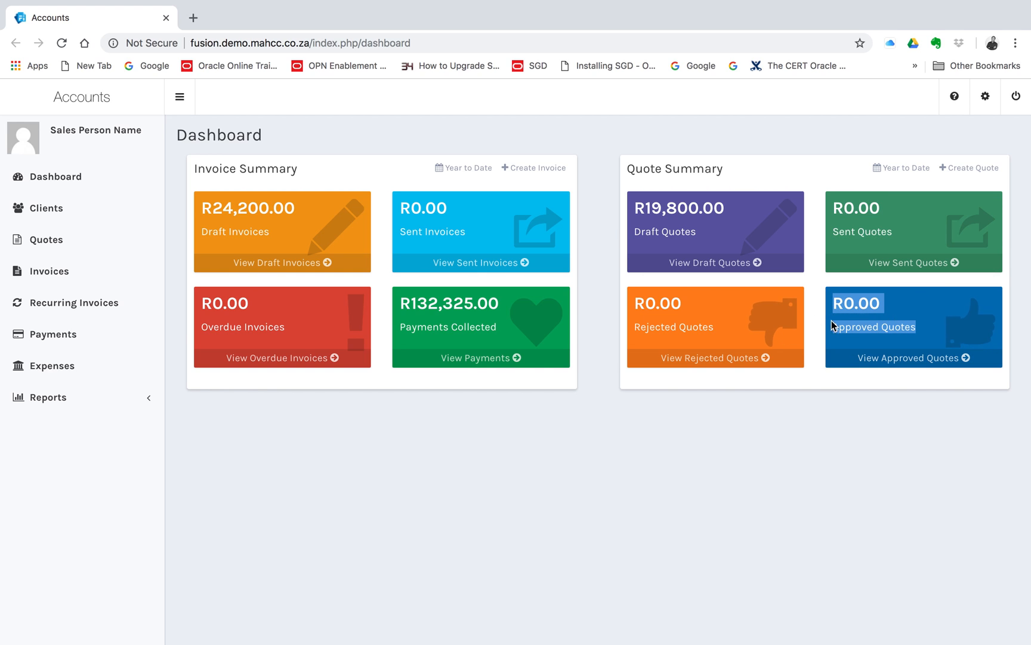
pyautogui.click(400, 130)
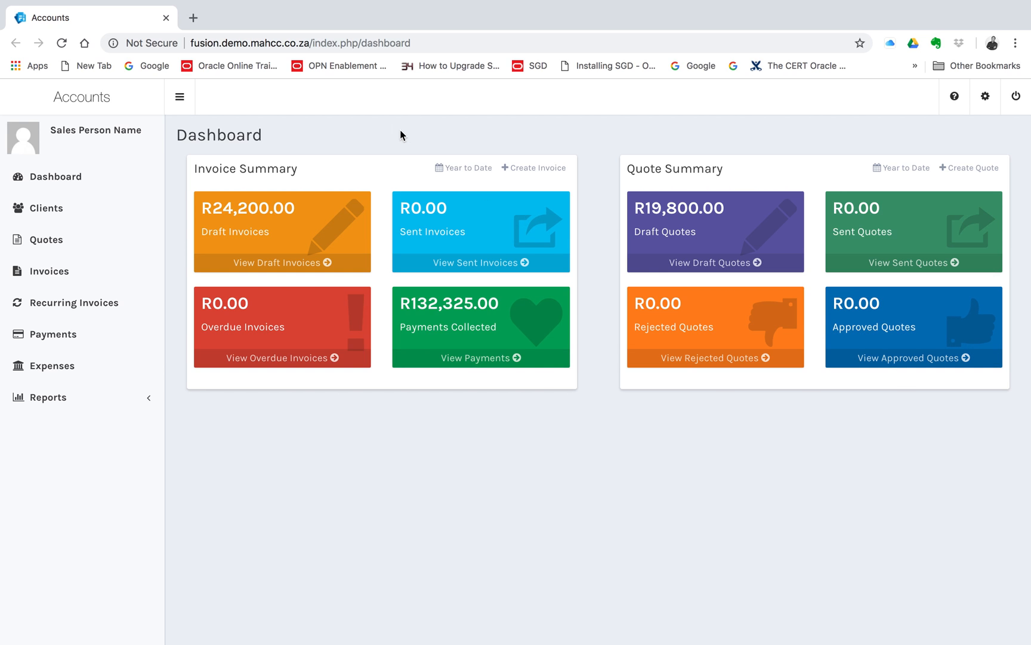
# Reload the dashboard and open Company X's invoice from the draft invoices list.
pyautogui.click(73, 177)
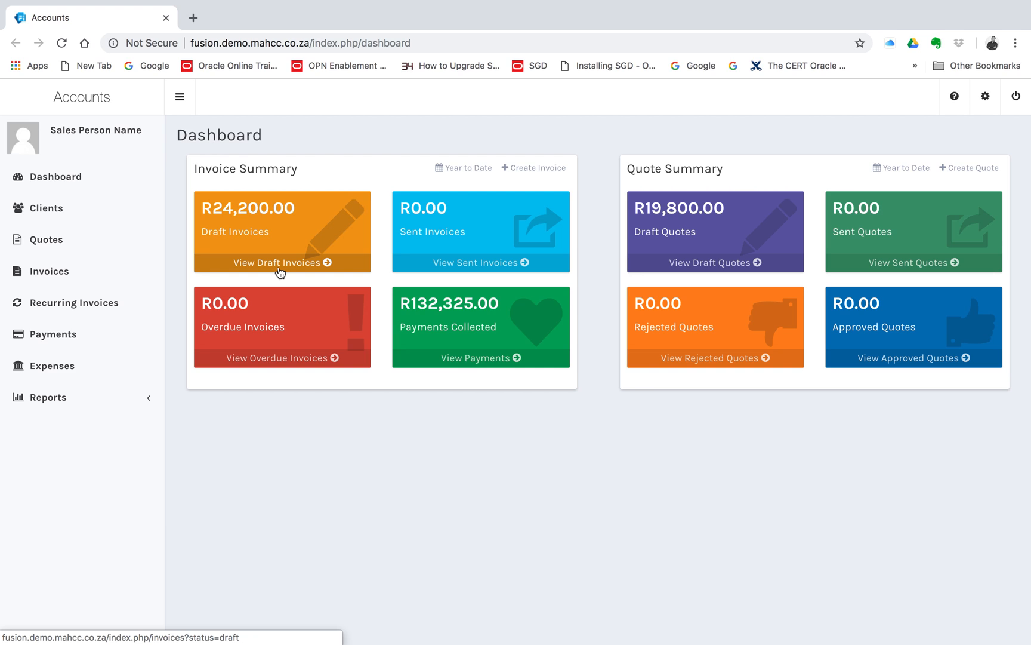
pyautogui.click(283, 263)
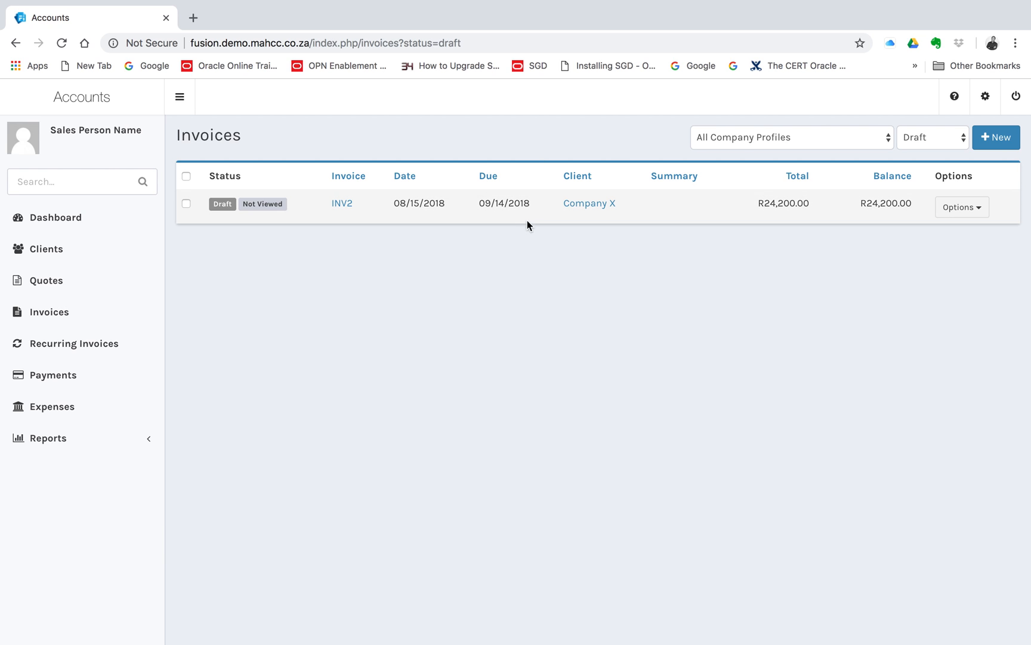
pyautogui.click(345, 206)
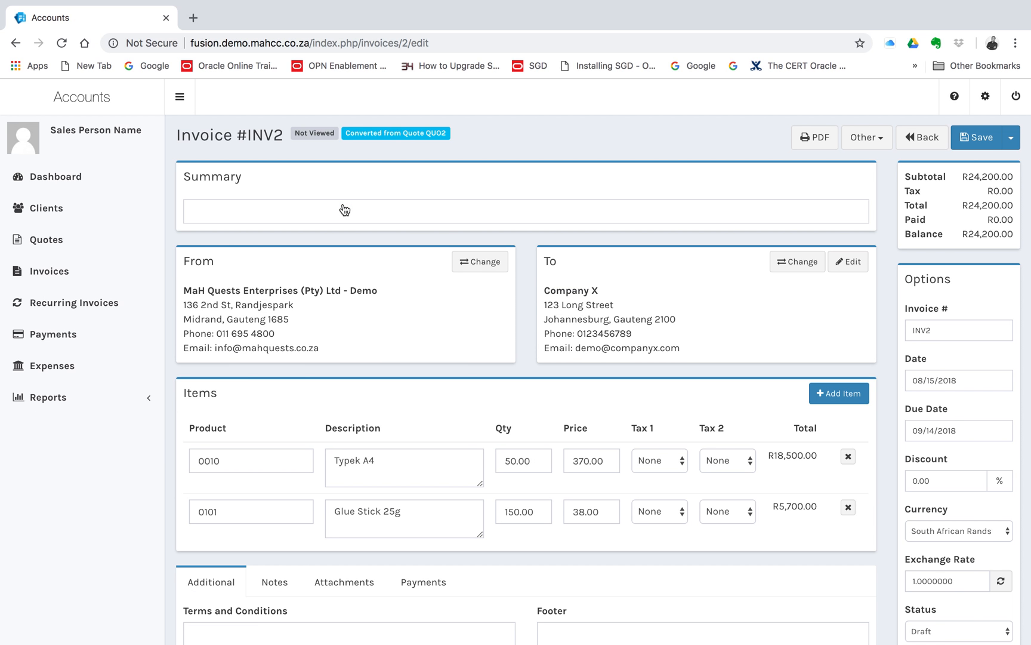
# Examine the invoice's sender and recipient details, line items, options and totals.
pyautogui.scroll(-2, 355, 339)
pyautogui.moveTo(184, 218); pyautogui.dragTo(334, 269)
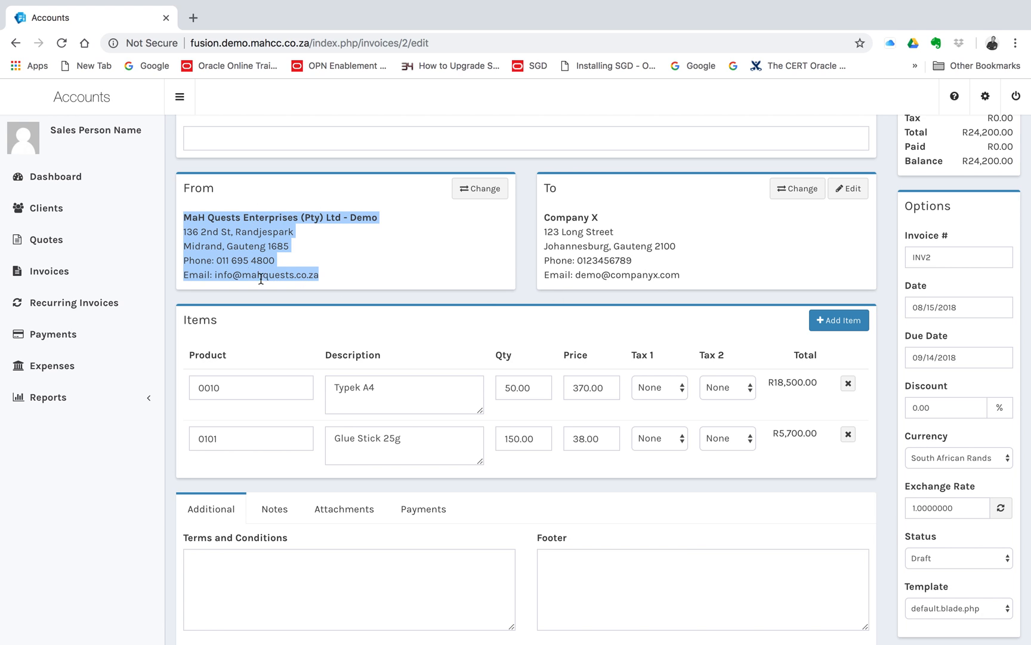
pyautogui.moveTo(545, 216); pyautogui.dragTo(696, 276)
pyautogui.scroll(-1, 696, 276)
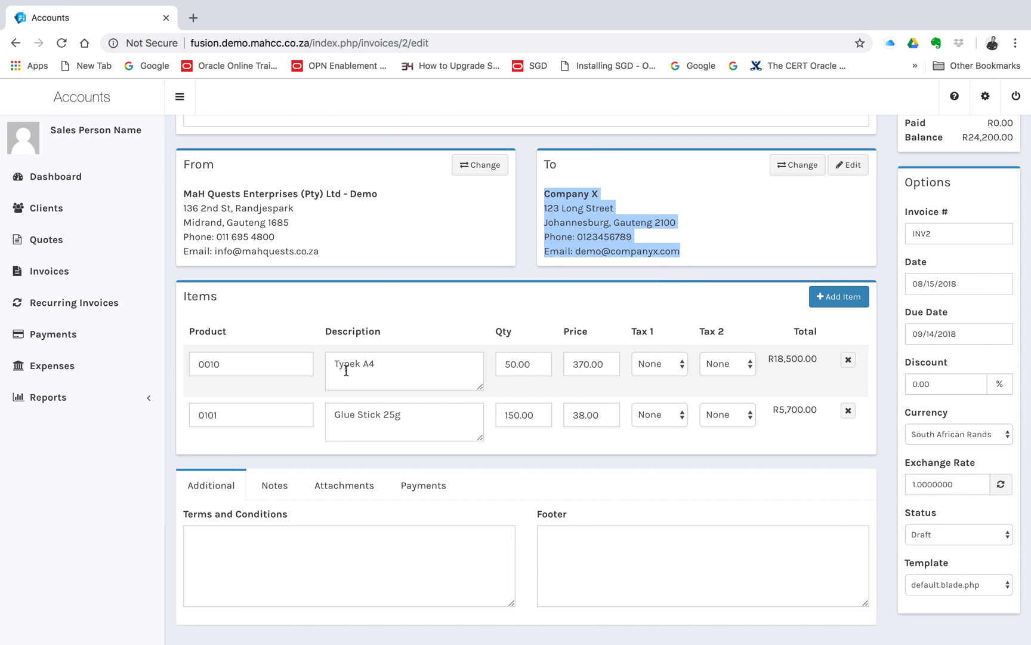
pyautogui.scroll(-1, 349, 370)
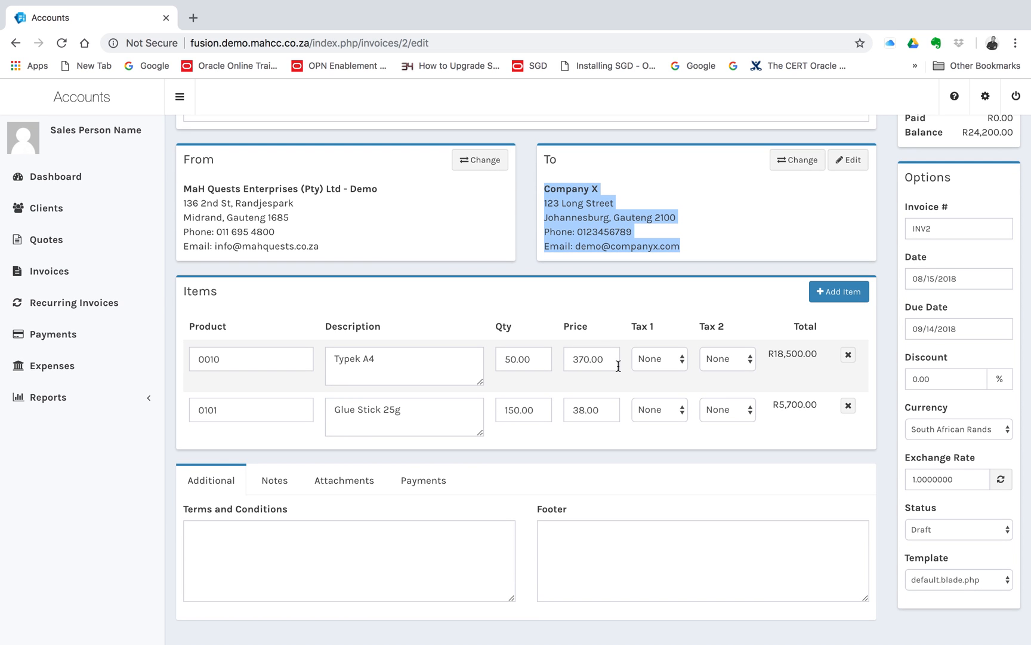
pyautogui.scroll(1, 618, 366)
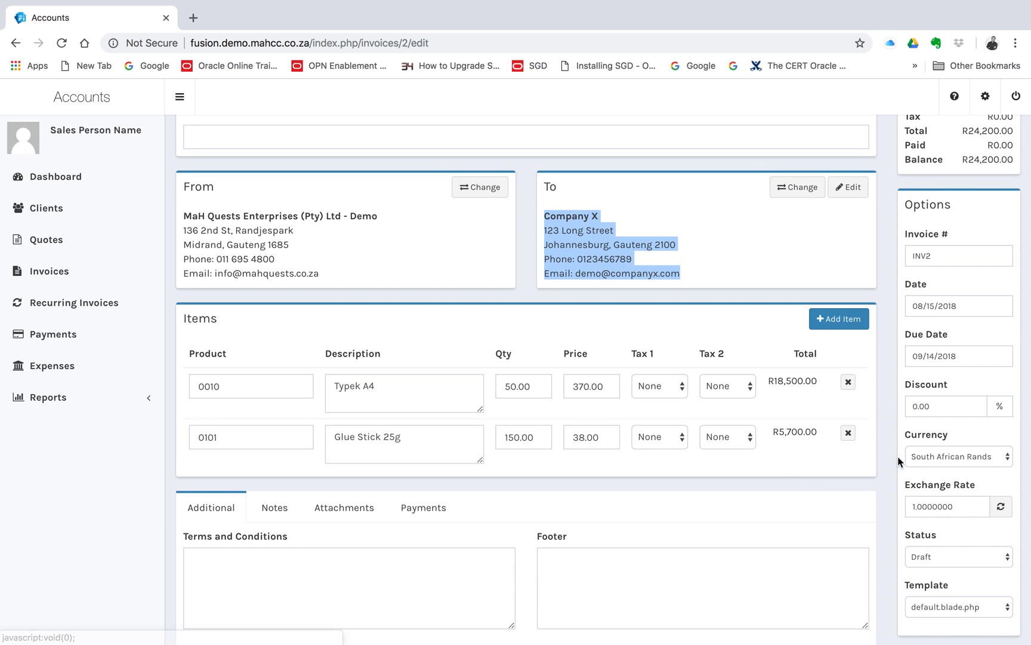
pyautogui.scroll(3, 721, 336)
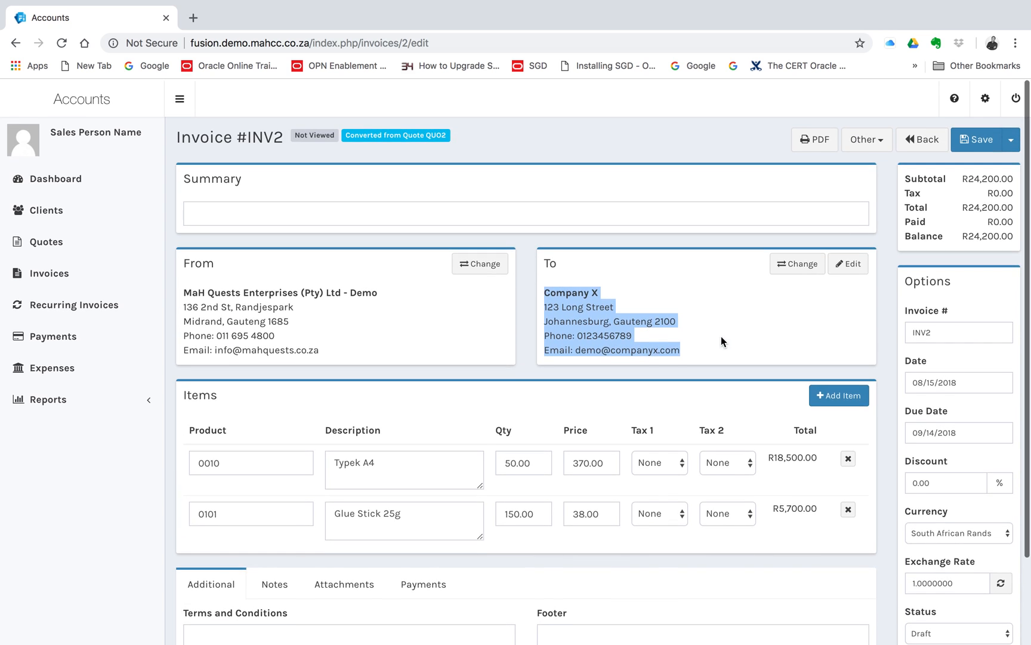
pyautogui.click(961, 225)
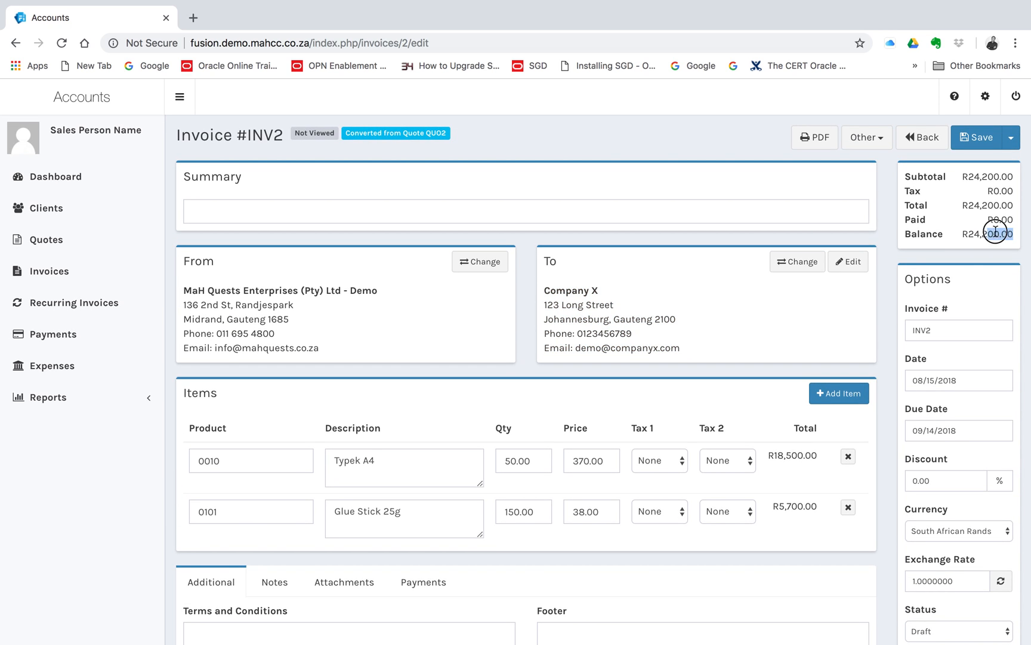
# Download the Company X invoice as a PDF and return to its editing page.
pyautogui.click(813, 140)
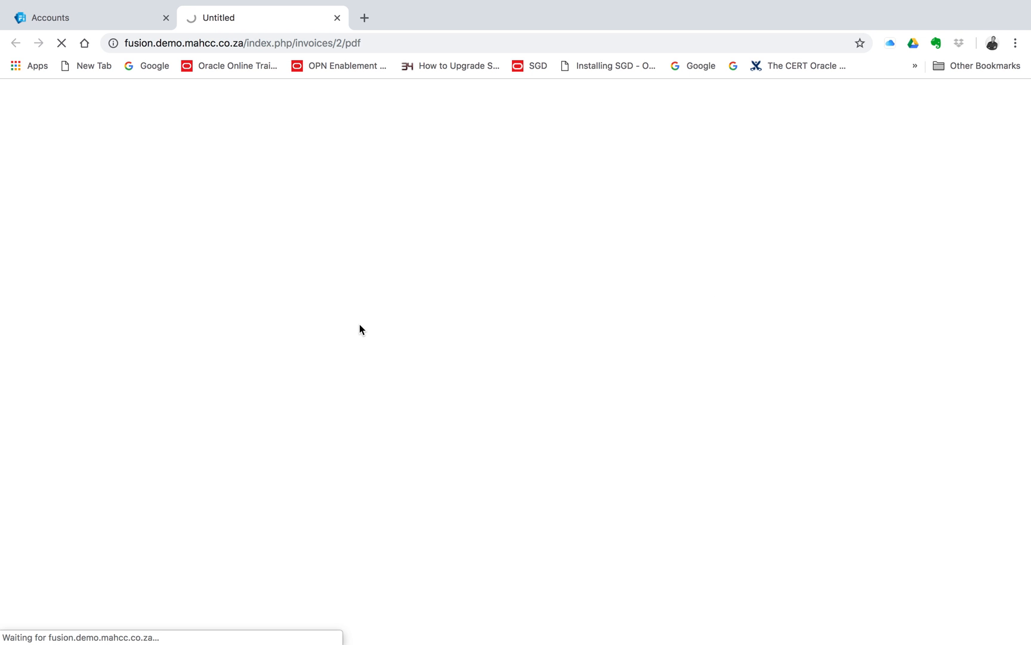
pyautogui.click(98, 21)
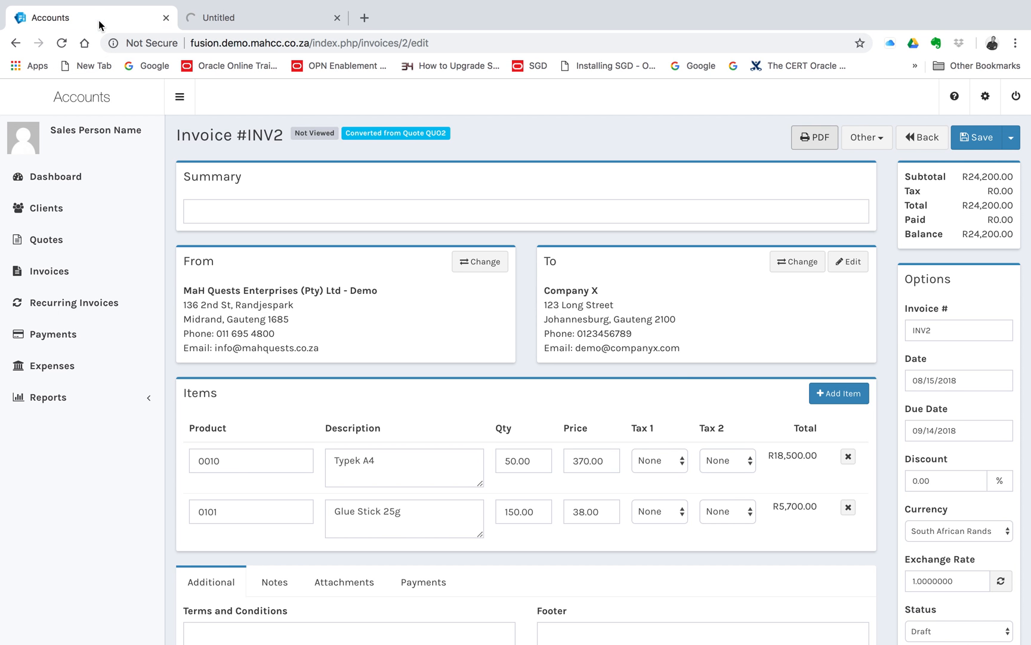
# Look through the invoice's extra save options and other actions, and close them without choosing any.
pyautogui.click(1012, 141)
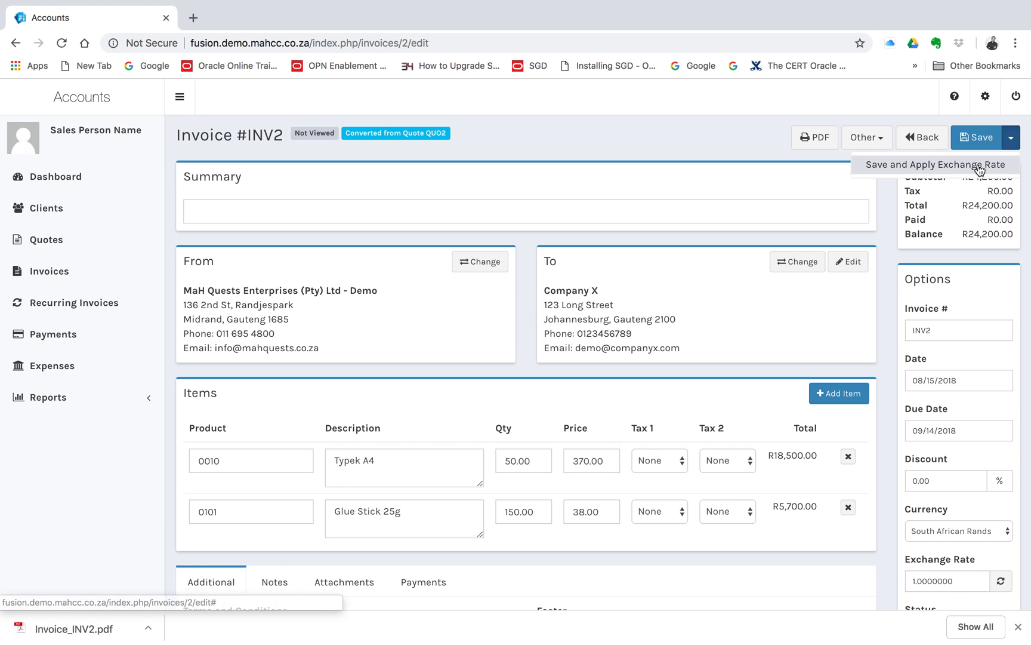
pyautogui.click(883, 146)
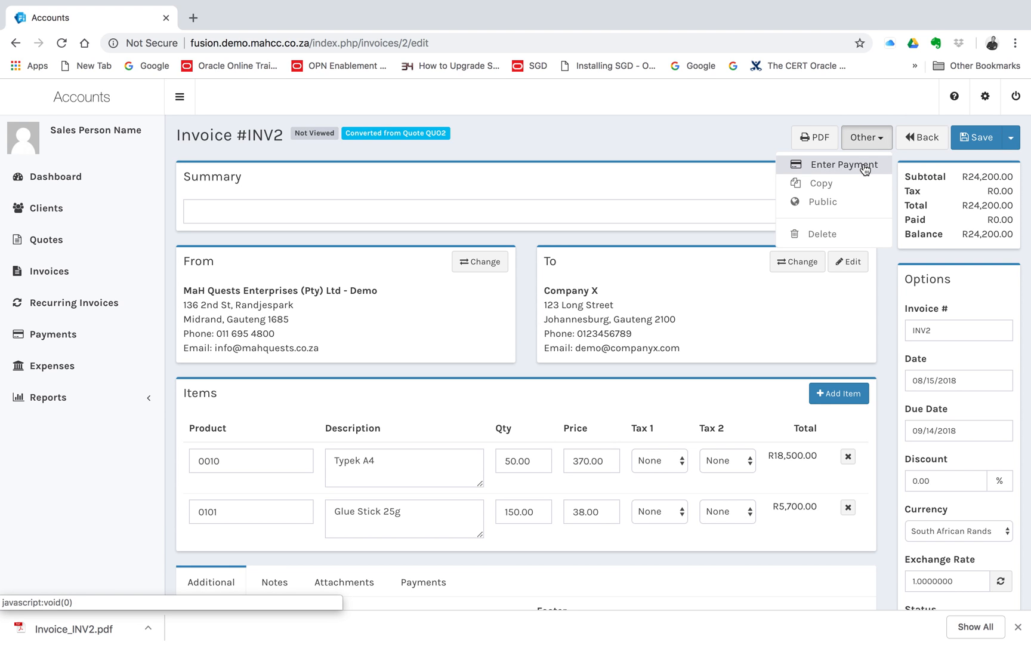
pyautogui.click(511, 165)
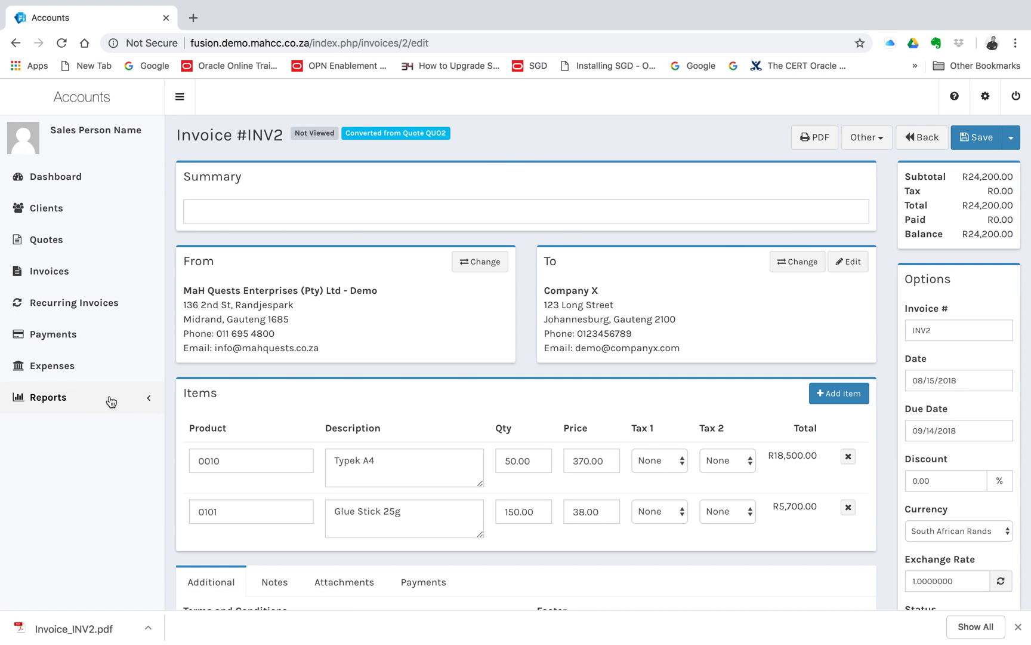
# Open the downloaded file Invoice_INV2.pdf and read through the invoice.
pyautogui.click(85, 625)
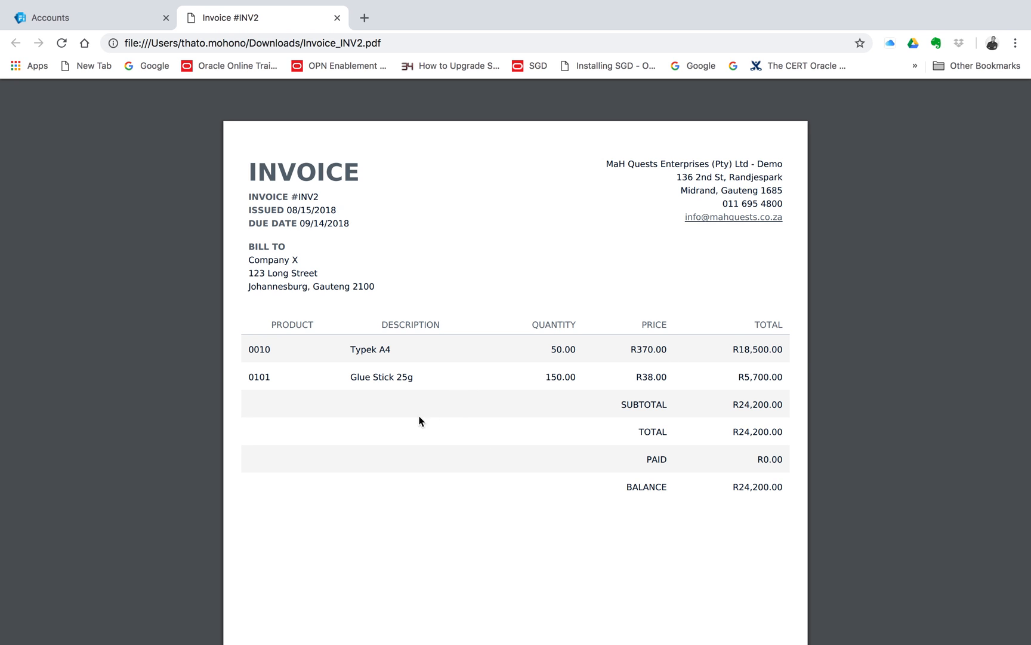
pyautogui.scroll(-4, 542, 499)
pyautogui.scroll(4, 542, 499)
# Return to the Accounts dashboard and open the Sam's Motor Repair quote from the draft quotes list.
pyautogui.click(99, 21)
pyautogui.click(82, 183)
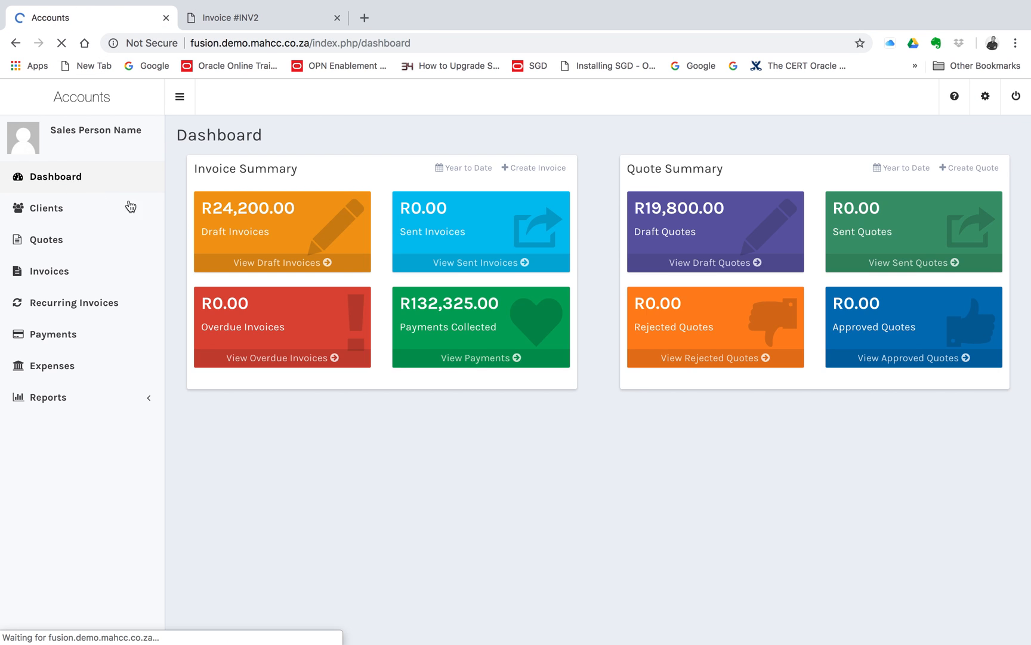
pyautogui.click(711, 264)
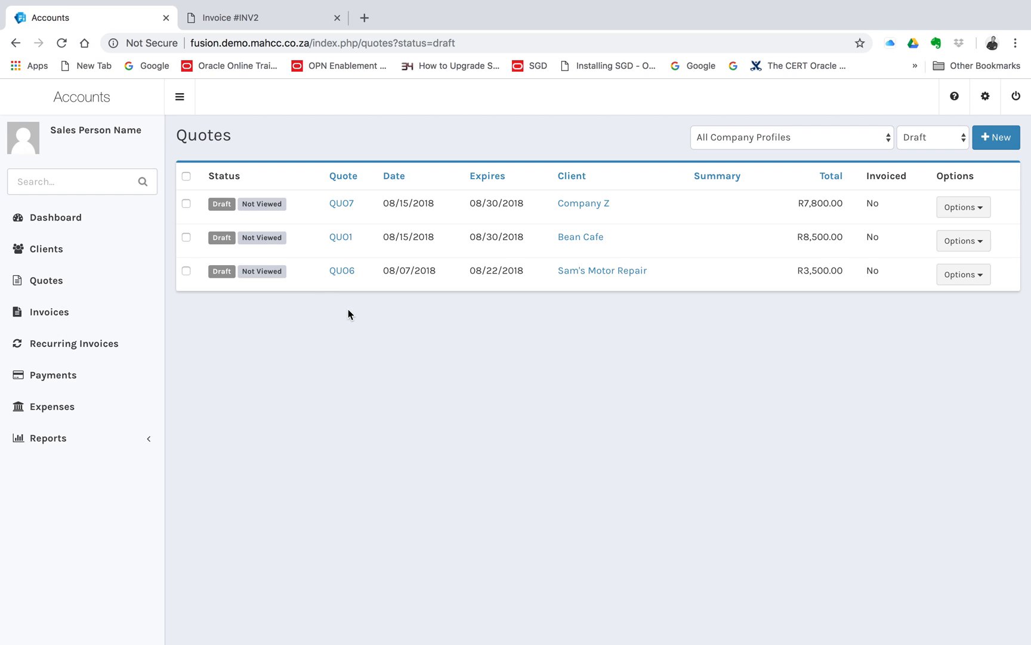
pyautogui.click(342, 272)
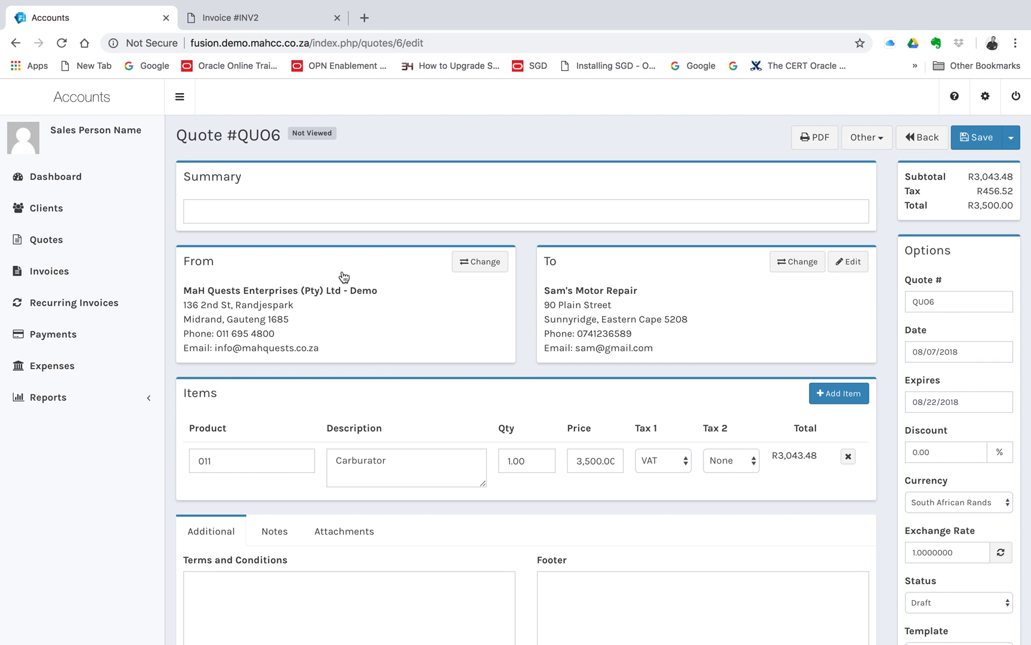
# Examine the quote's line item, total and available currencies, keeping South African Rands.
pyautogui.click(405, 464)
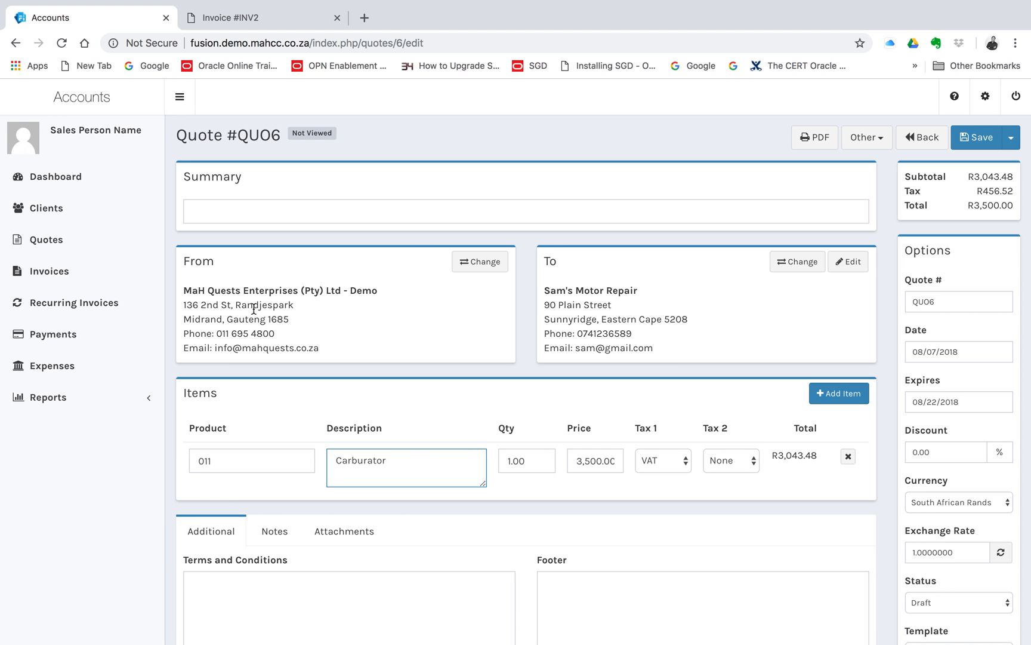
pyautogui.moveTo(970, 207); pyautogui.dragTo(1007, 205)
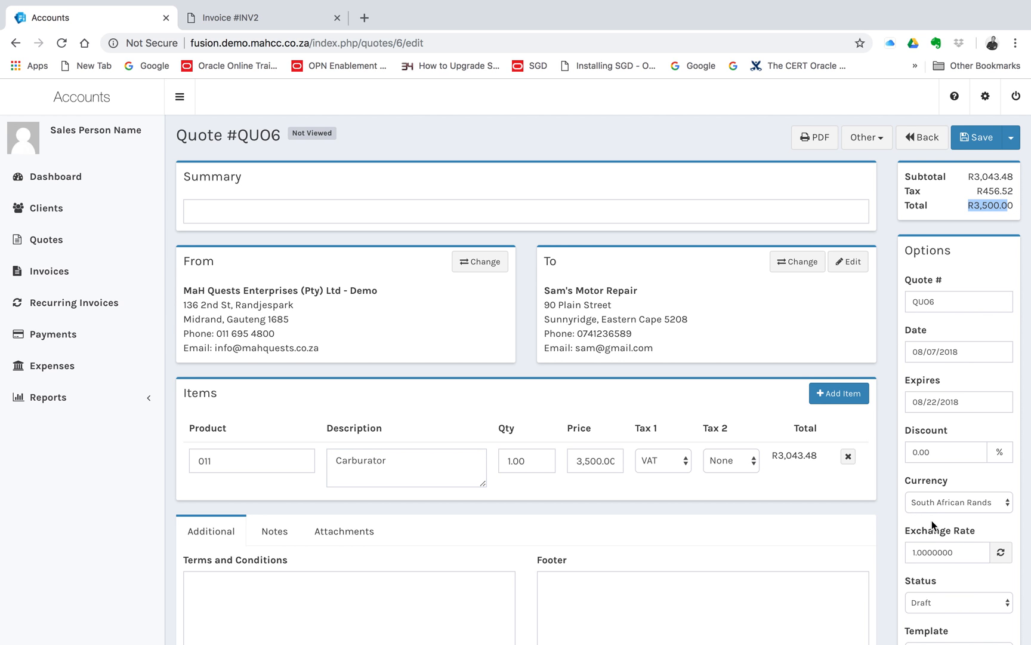
pyautogui.scroll(-2, 931, 520)
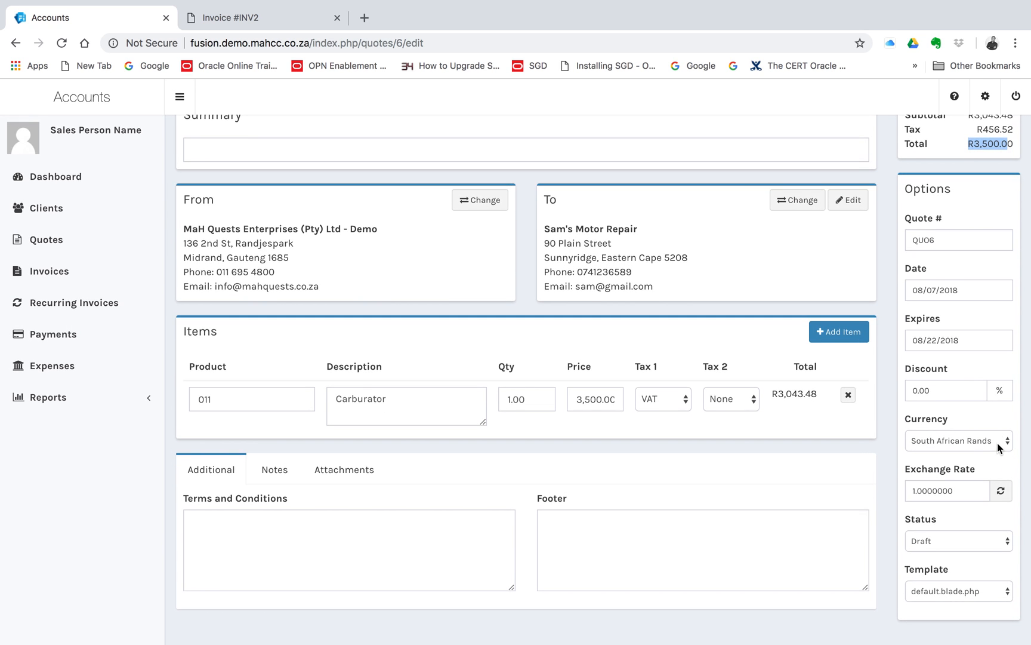
pyautogui.click(999, 448)
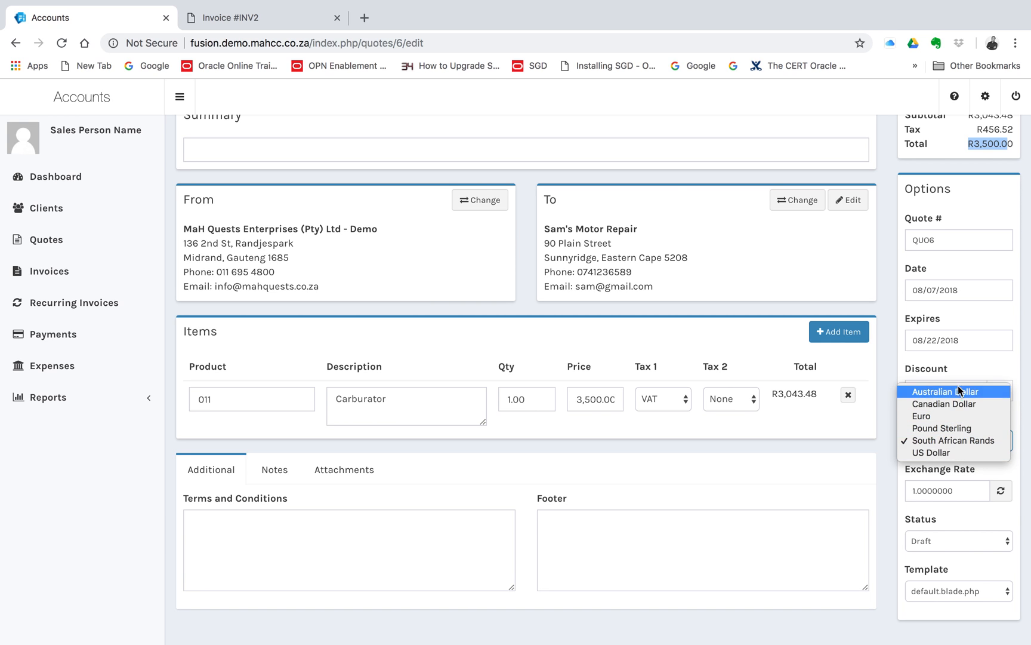
pyautogui.click(822, 497)
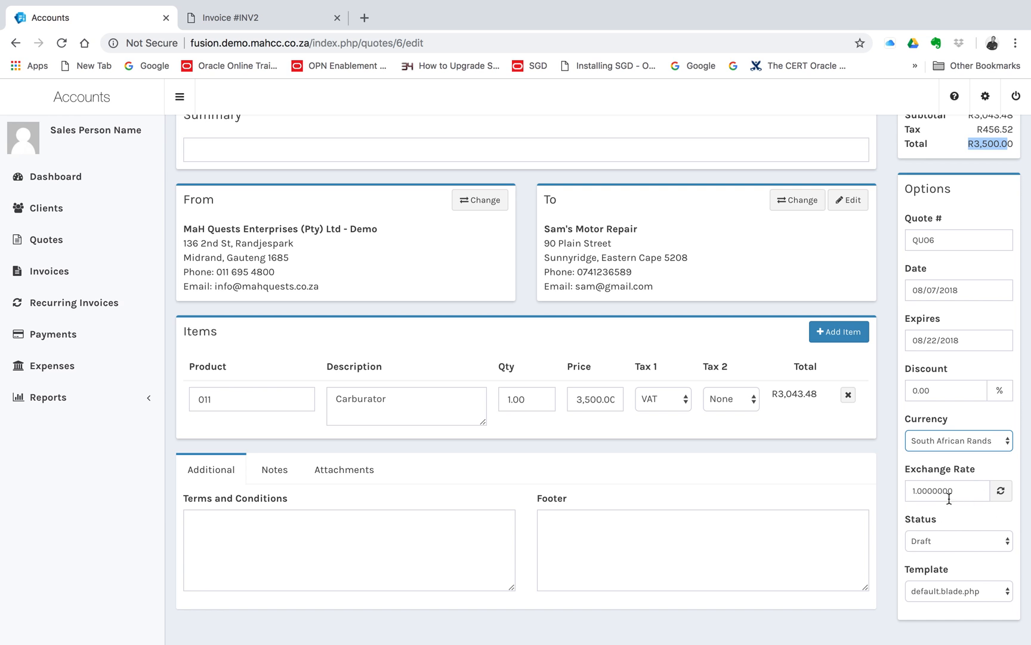
pyautogui.scroll(3, 451, 289)
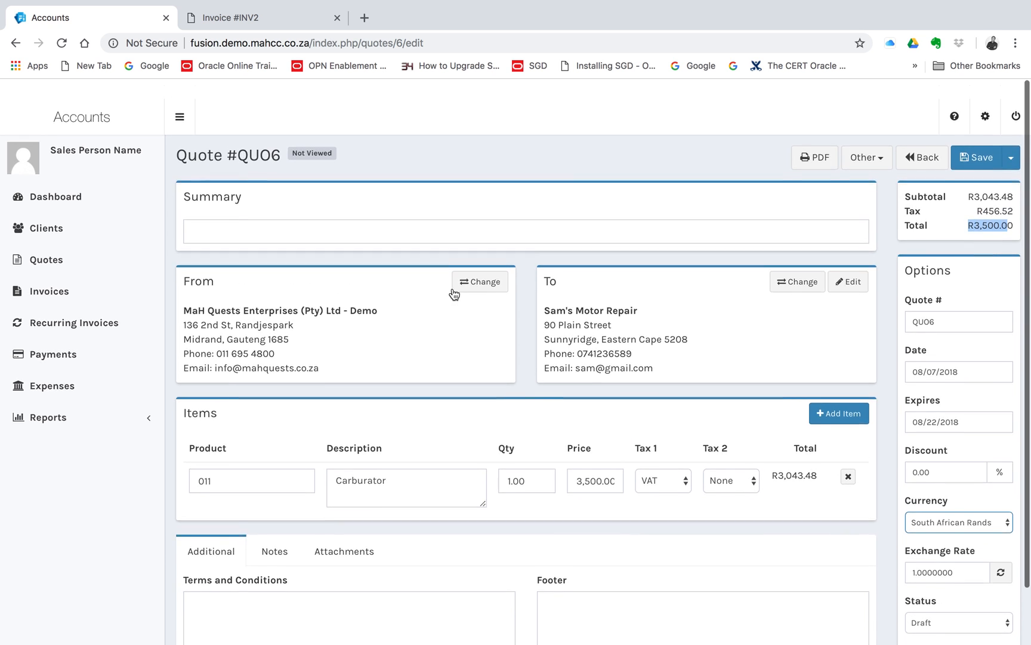
# Open the Company X client record and view the quotes issued to that client.
pyautogui.click(59, 182)
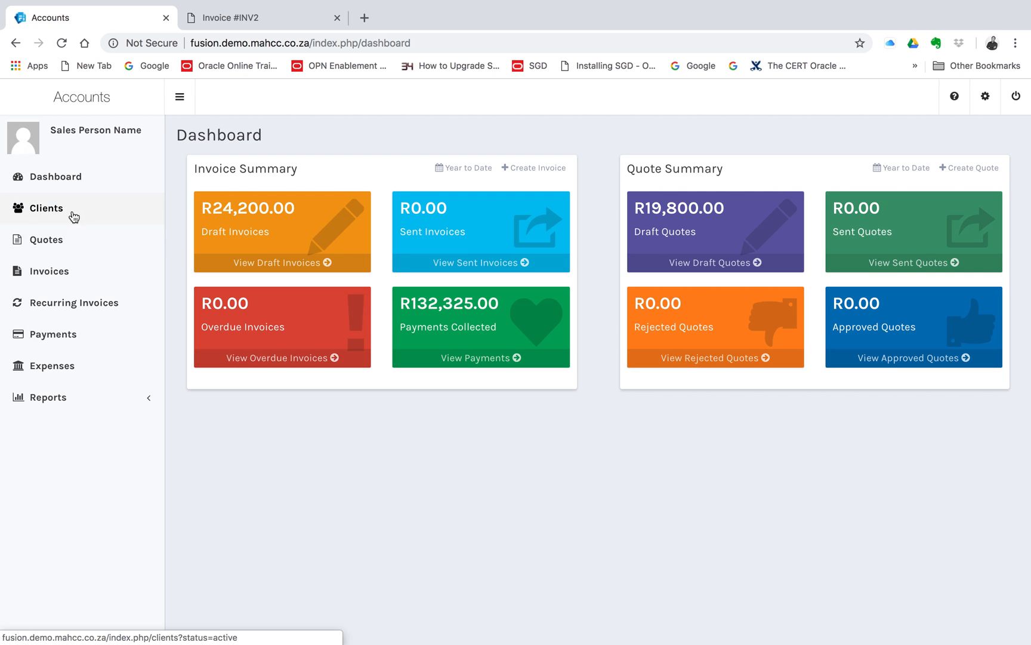
pyautogui.click(70, 213)
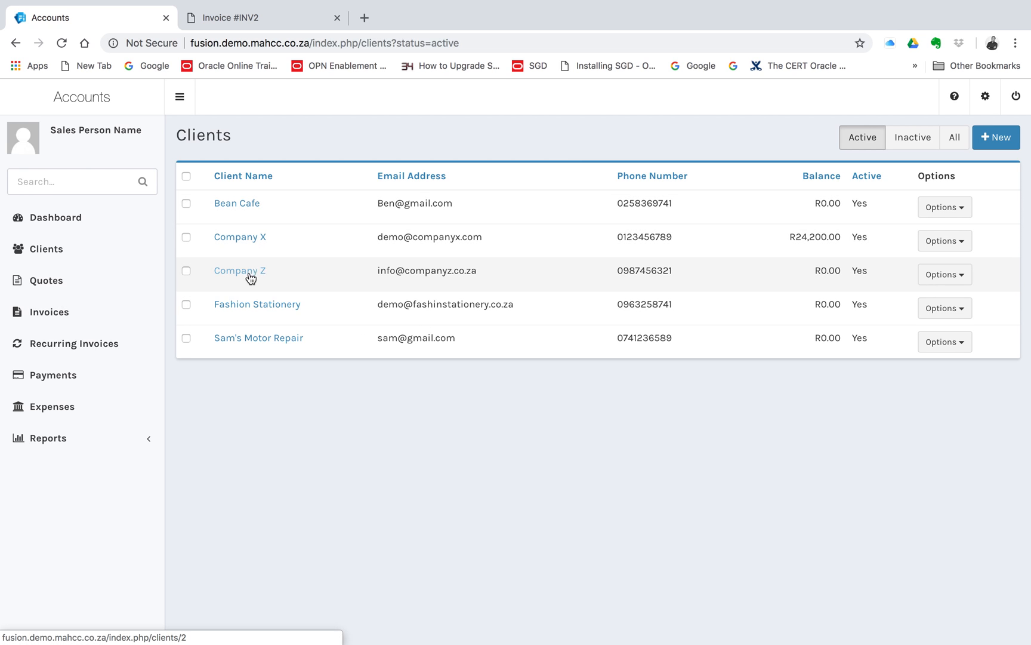
pyautogui.click(248, 242)
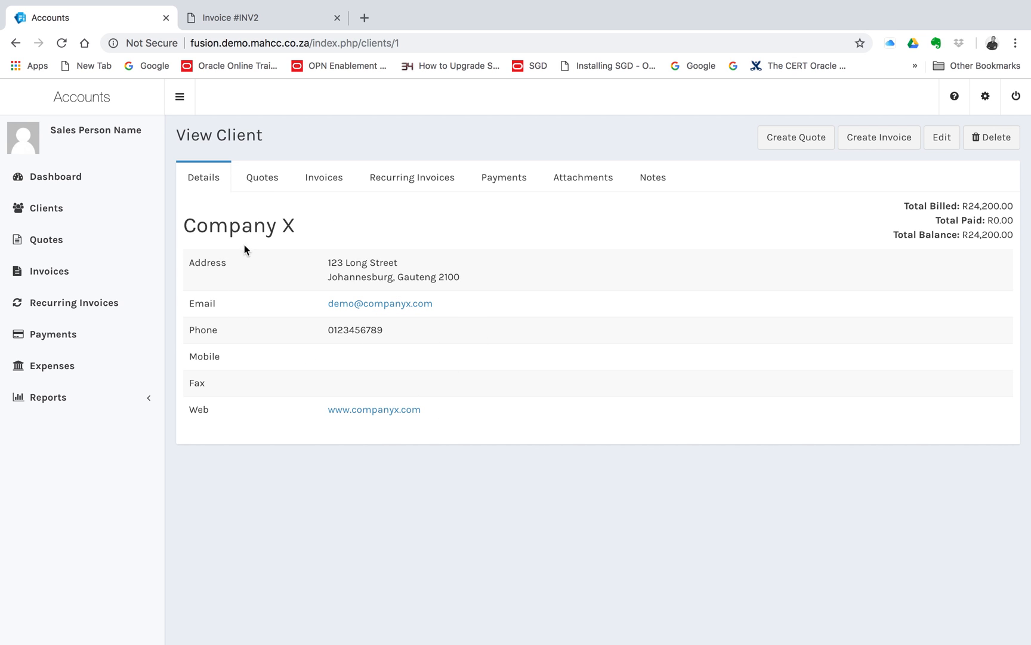
pyautogui.click(260, 179)
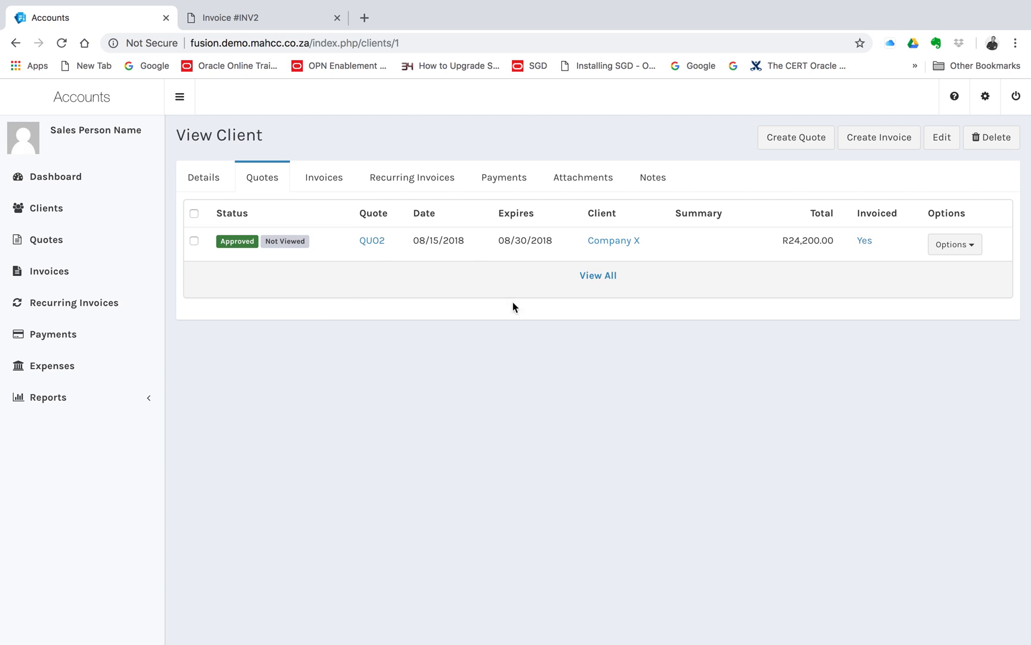
# Review the Company X client's invoices, recurring invoices, payments, attachments and notes.
pyautogui.click(326, 180)
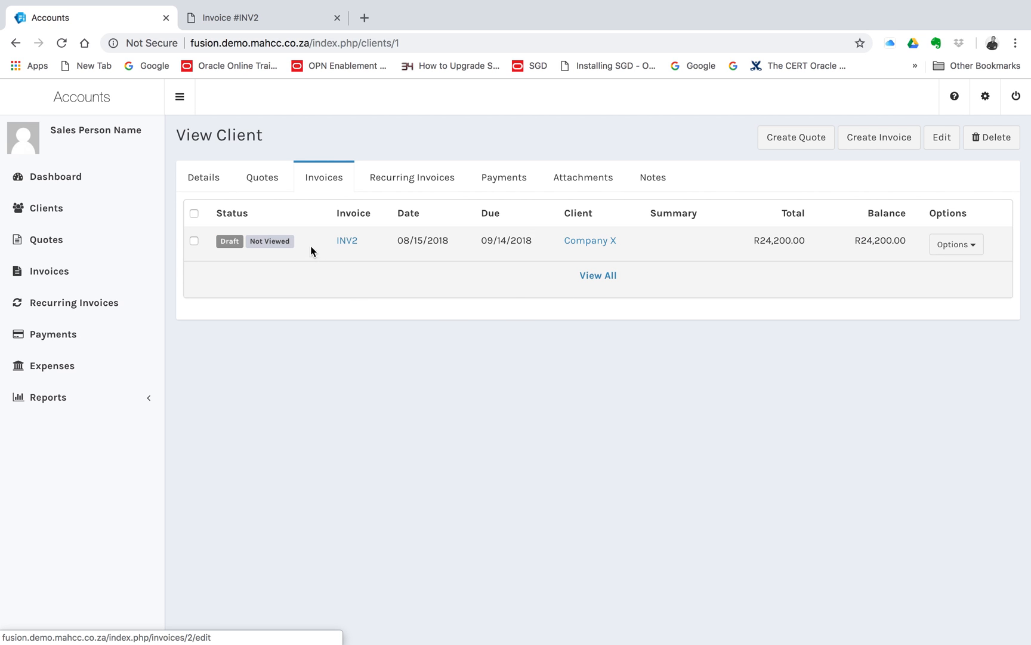
pyautogui.click(414, 178)
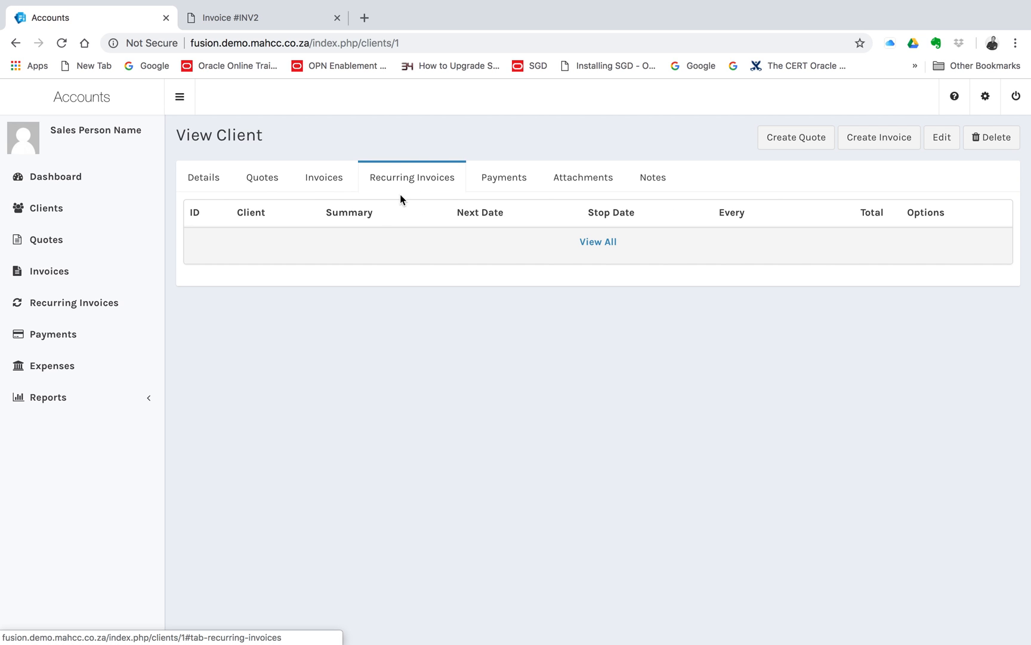
pyautogui.click(506, 179)
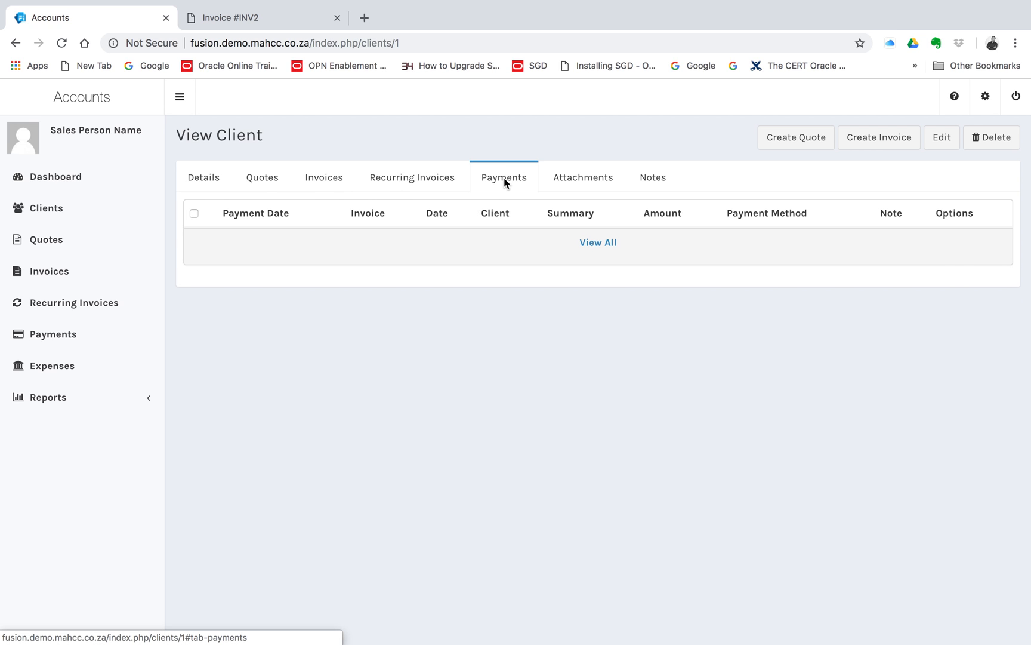
pyautogui.click(588, 181)
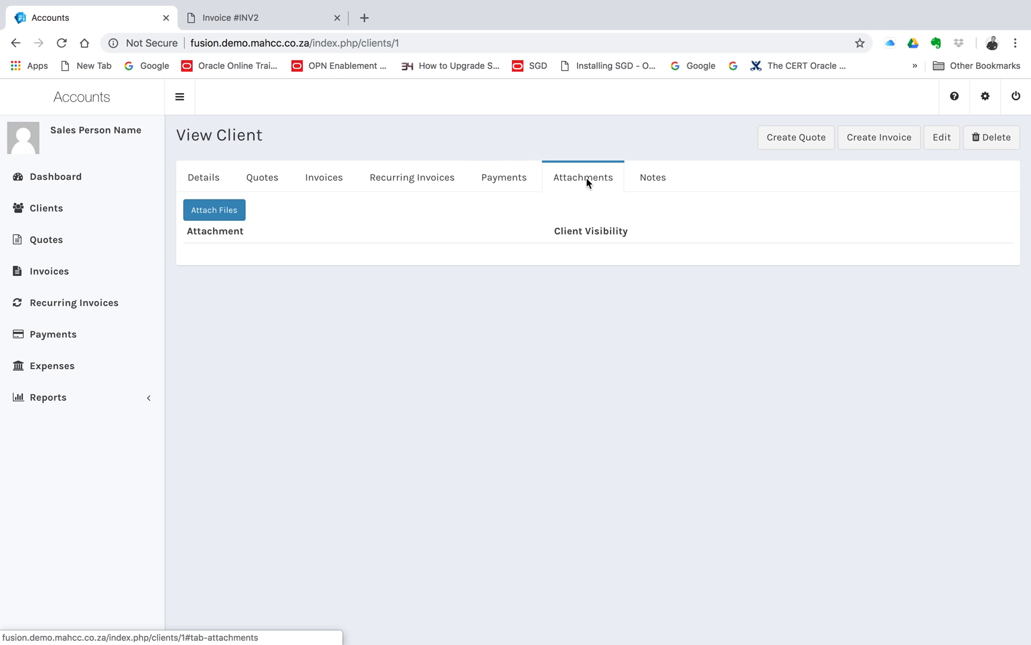
pyautogui.click(661, 182)
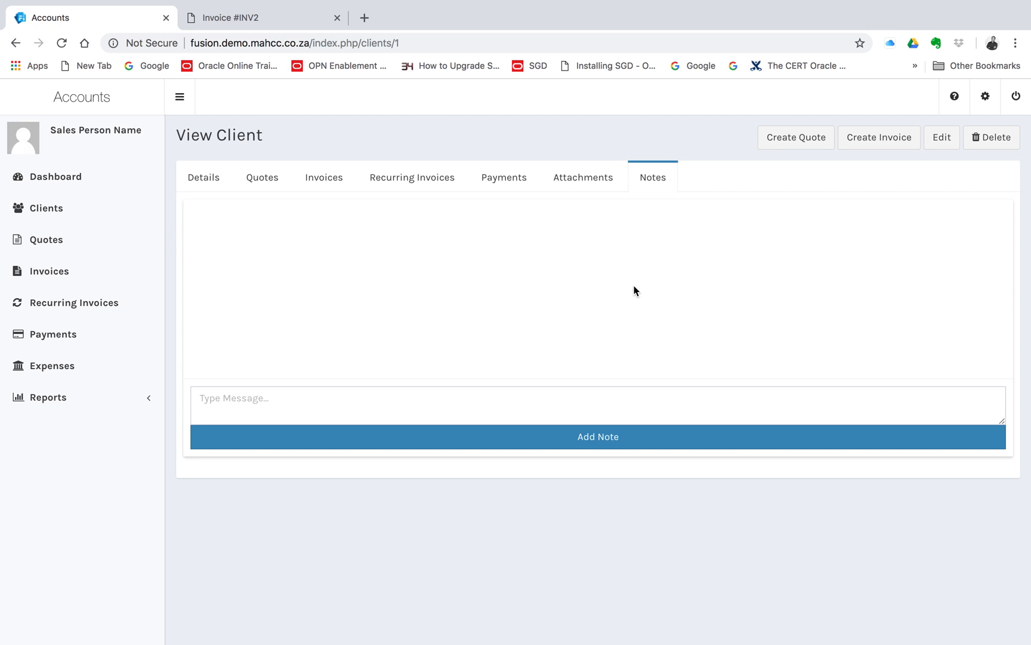
# Return to the list of active clients and open a blank form for a new client.
pyautogui.click(51, 212)
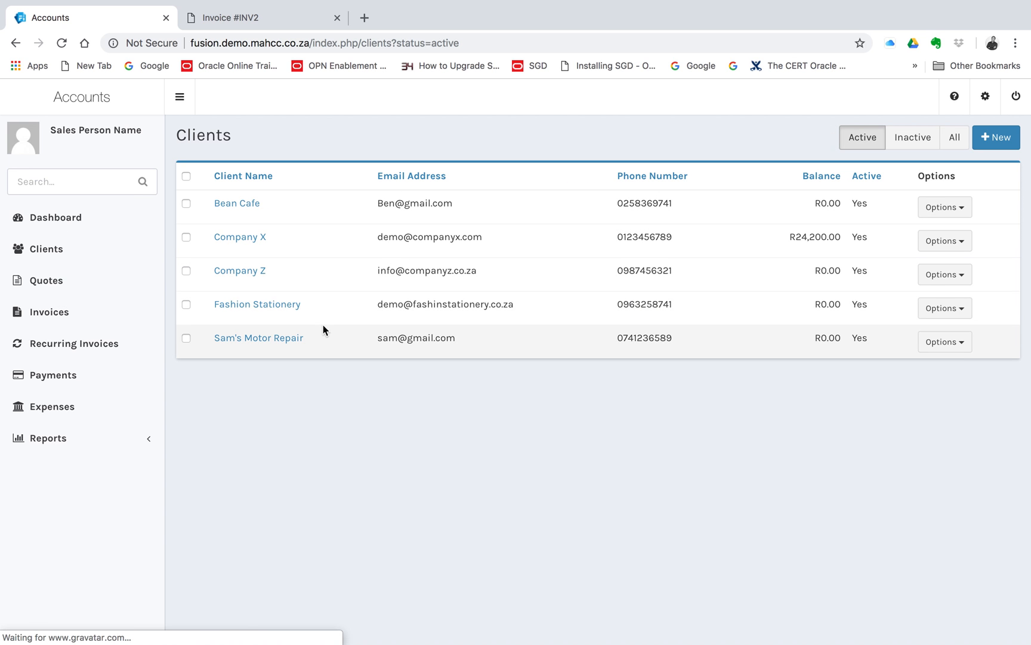
pyautogui.click(1005, 143)
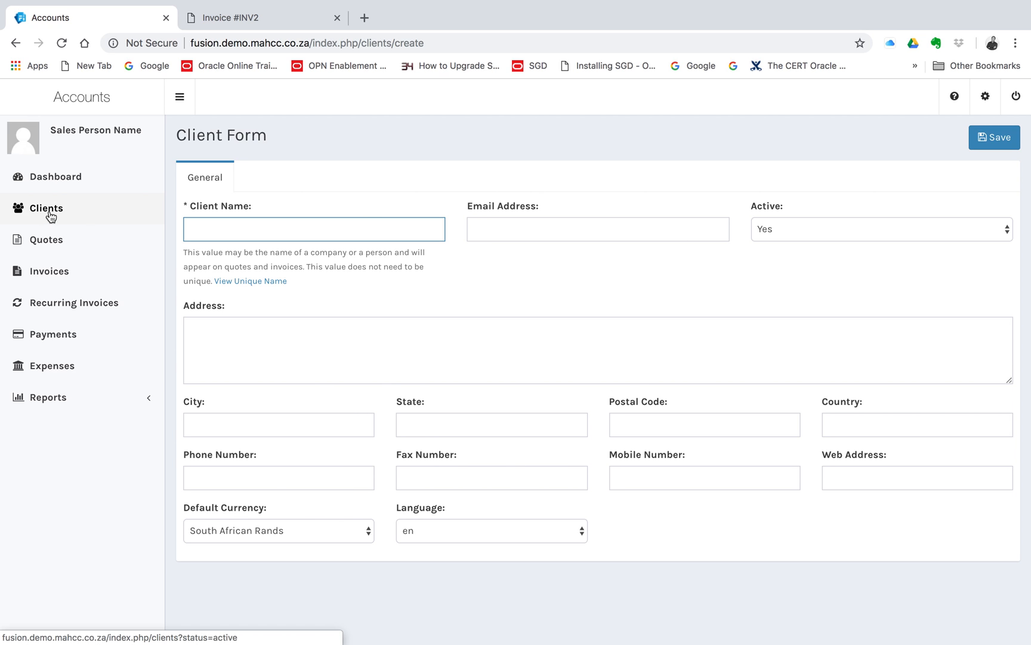
# Look through the overall lists of quotes, invoices, payments and expenses.
pyautogui.click(55, 239)
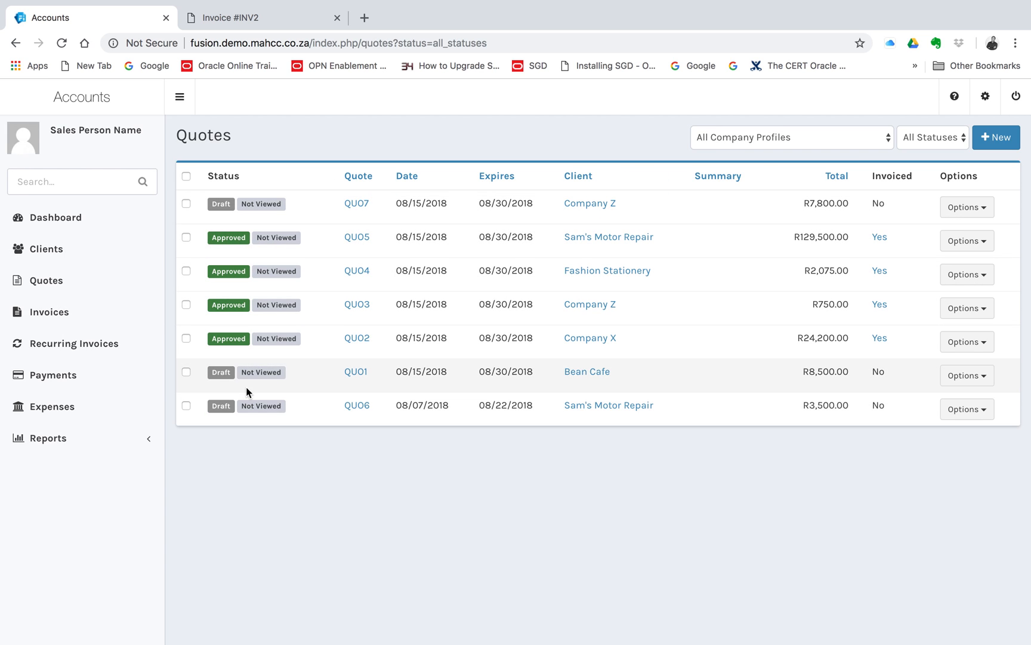
pyautogui.click(54, 315)
pyautogui.click(57, 374)
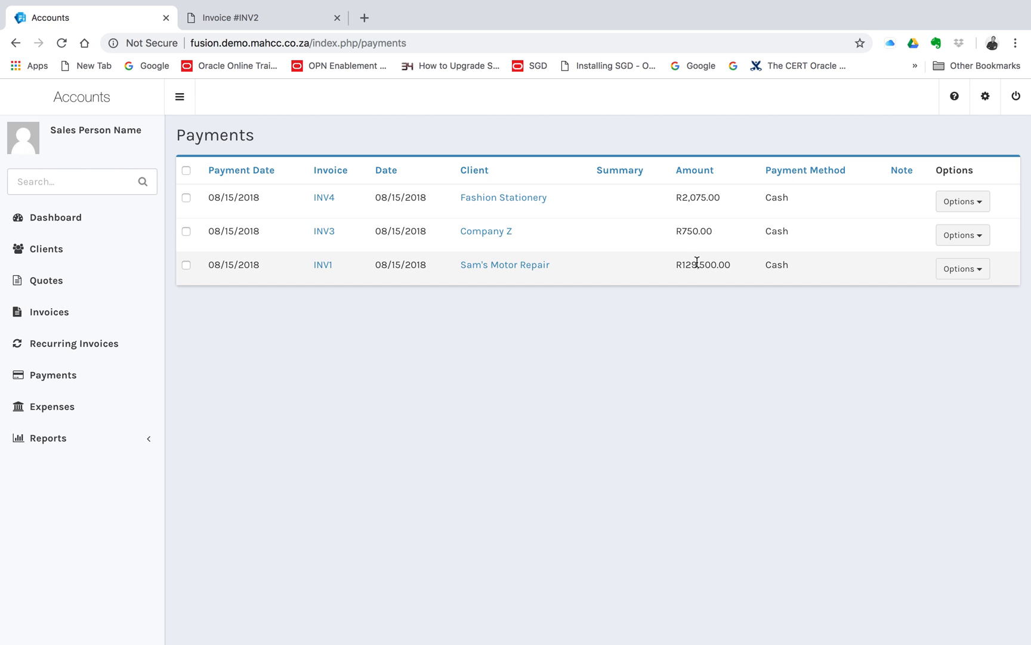
pyautogui.click(72, 409)
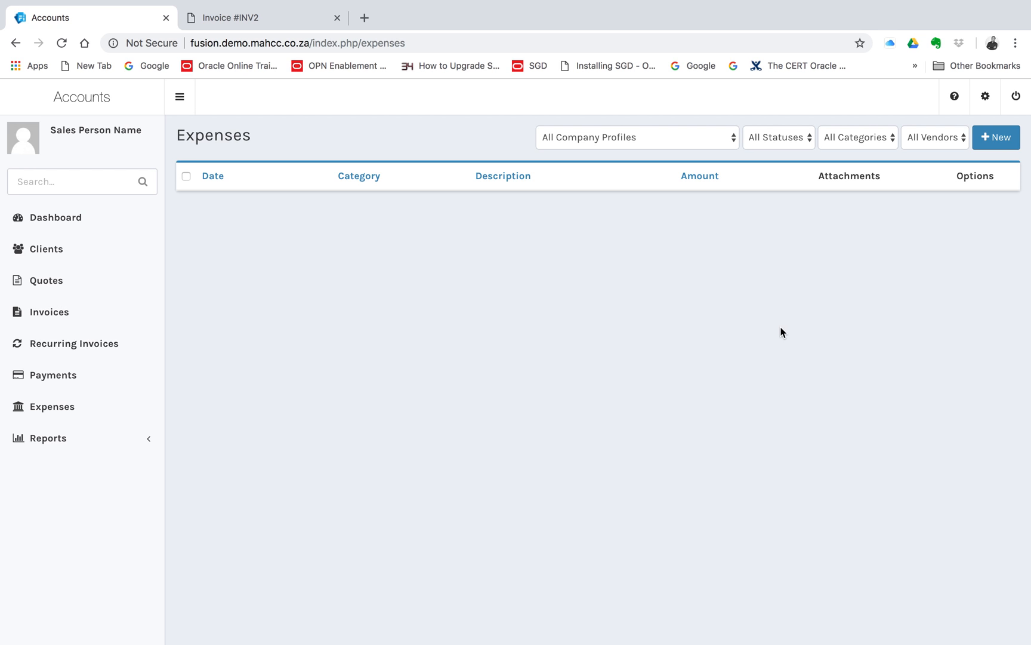
# Try to run the Client Statement report for the MaH Quests Enterprises (Pty) Ltd company profile without specifying a client.
pyautogui.click(90, 443)
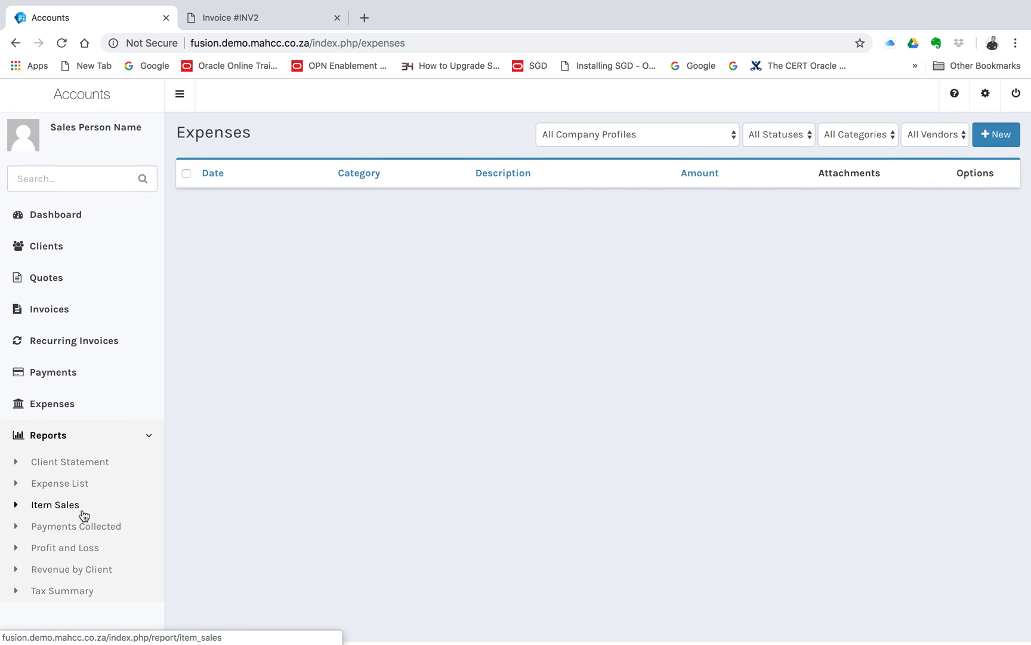
pyautogui.scroll(1, 84, 515)
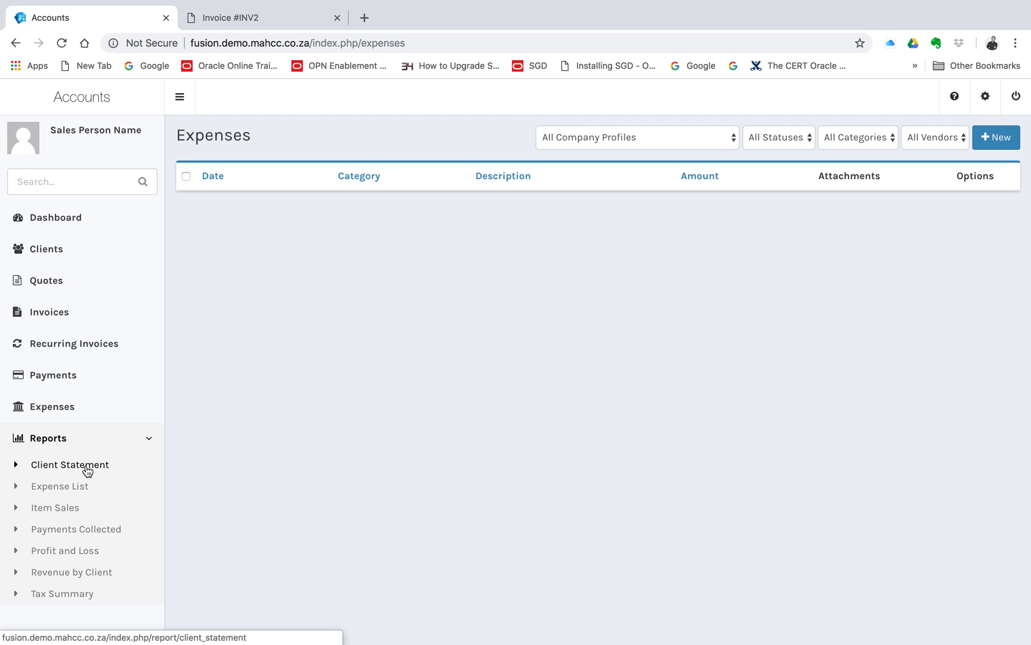
pyautogui.click(87, 471)
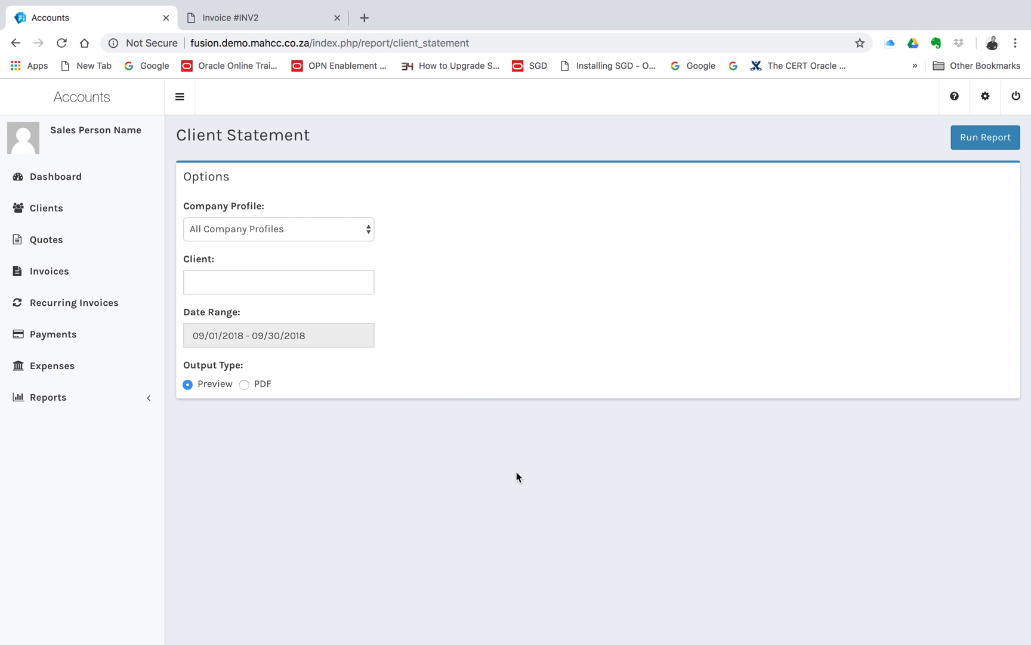
pyautogui.click(980, 138)
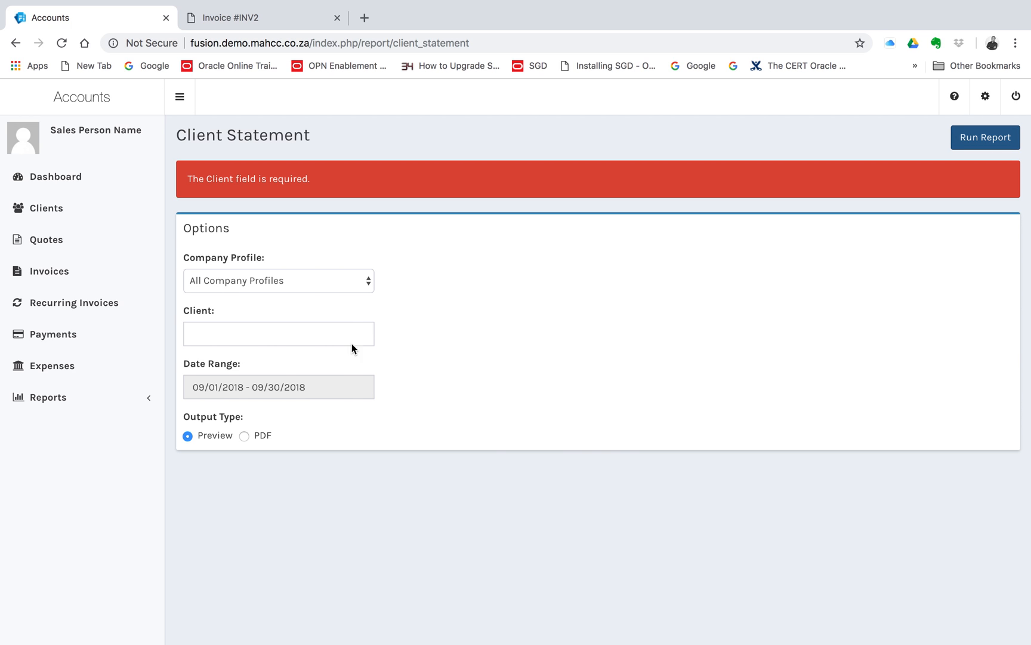
pyautogui.click(324, 280)
pyautogui.click(328, 292)
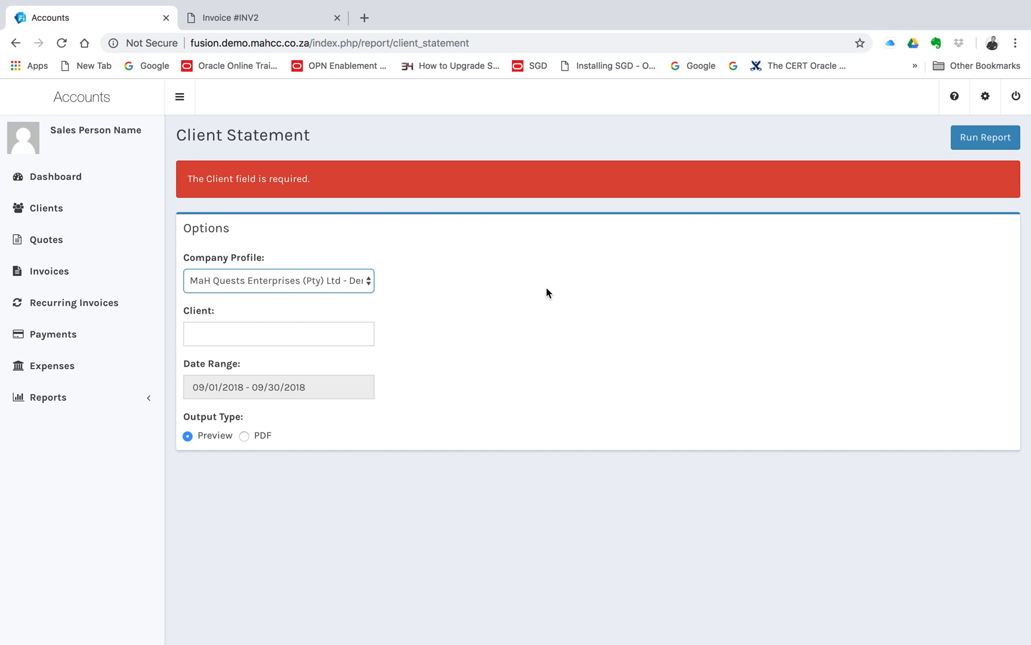
pyautogui.click(976, 135)
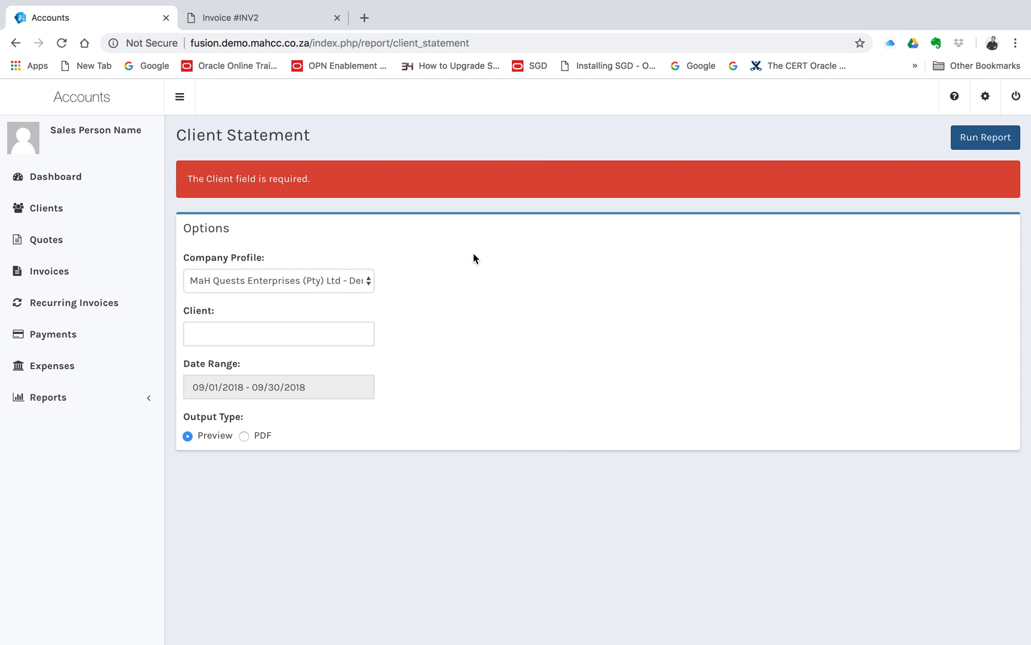
pyautogui.click(248, 331)
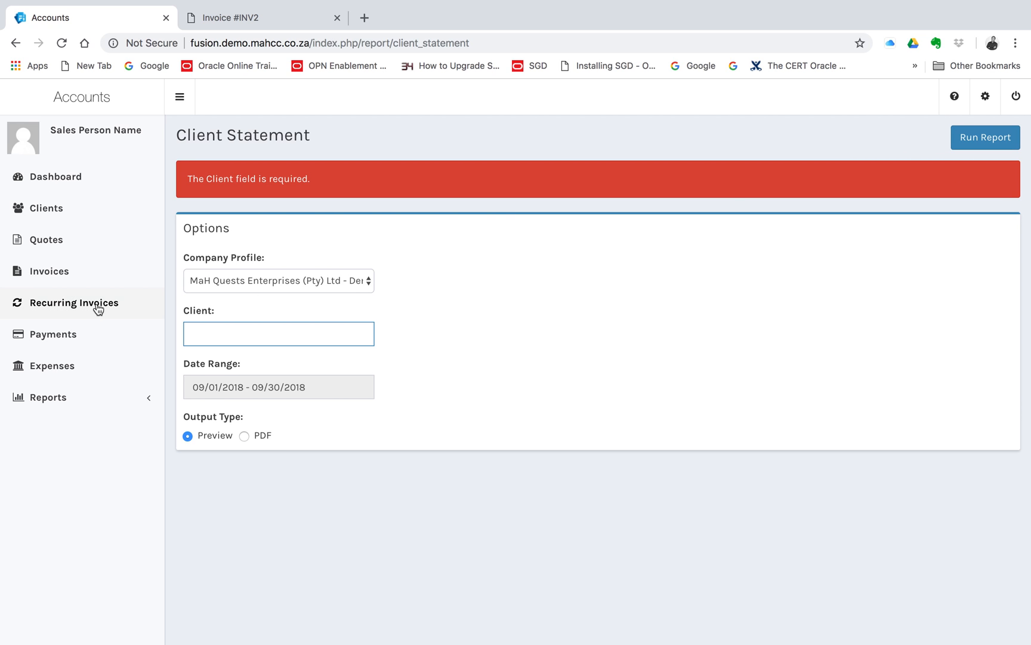
# Reopen the Client Statement report, choose the MaH Quests Enterprises (Pty) Ltd company profile and try running it with no client.
pyautogui.click(49, 401)
pyautogui.click(67, 425)
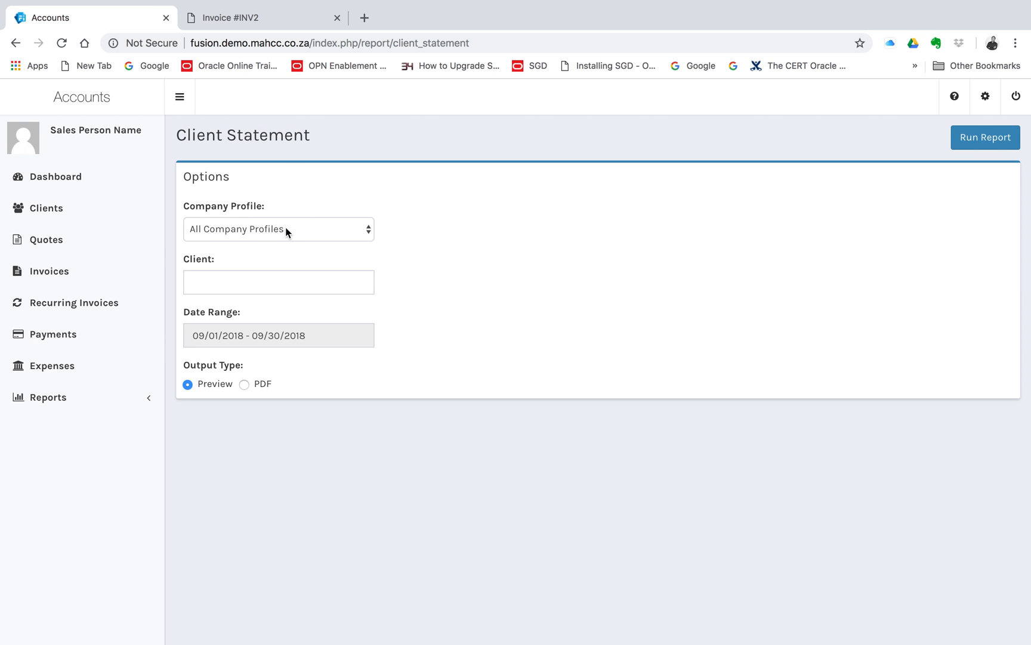
pyautogui.click(285, 232)
pyautogui.click(285, 241)
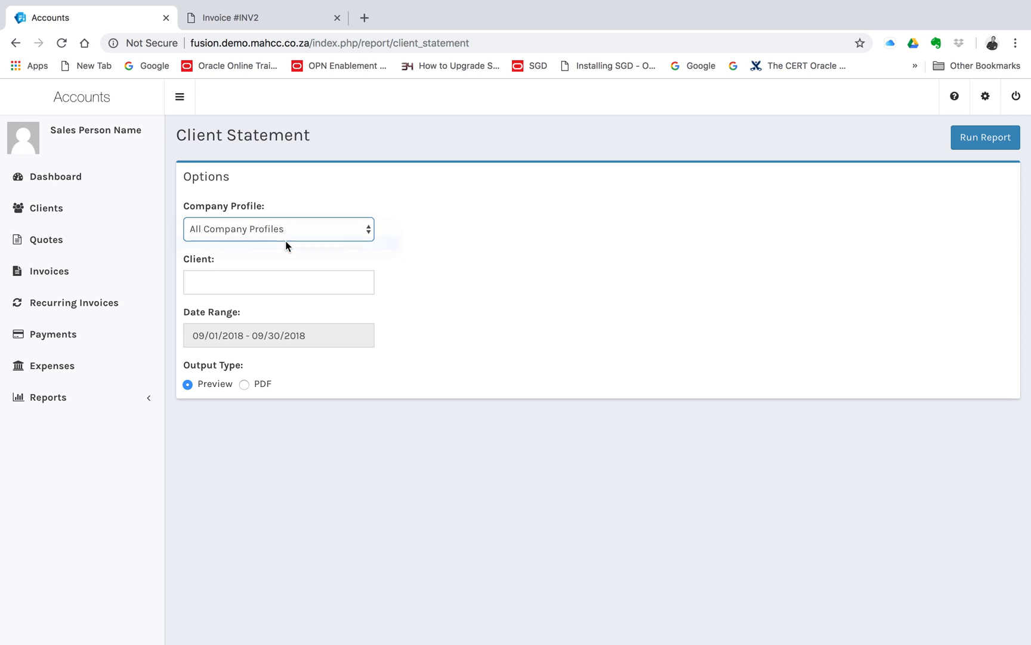
pyautogui.click(251, 274)
pyautogui.click(978, 138)
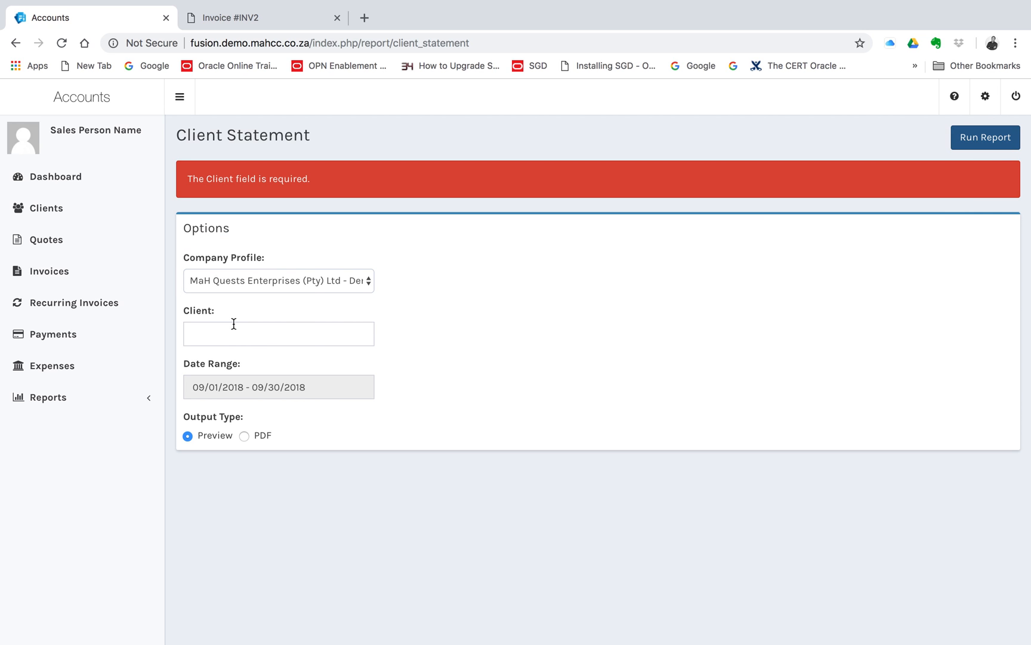
# Set the statement's client to Company X, run the report as a preview and examine its totals row.
pyautogui.click(229, 333)
pyautogui.write('Company')
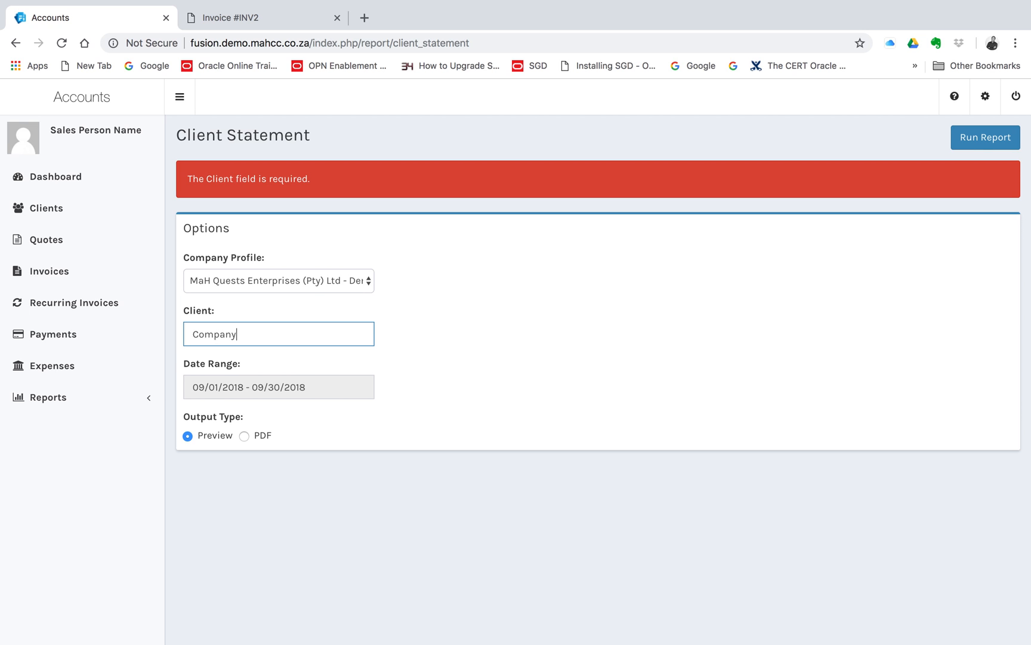
pyautogui.write(' X')
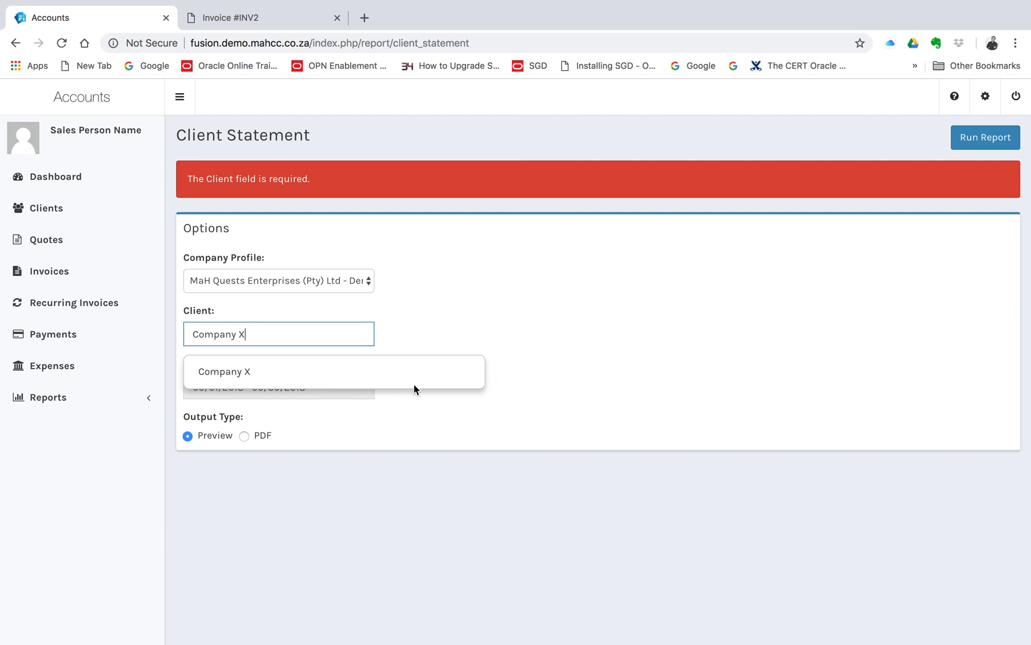
pyautogui.click(219, 371)
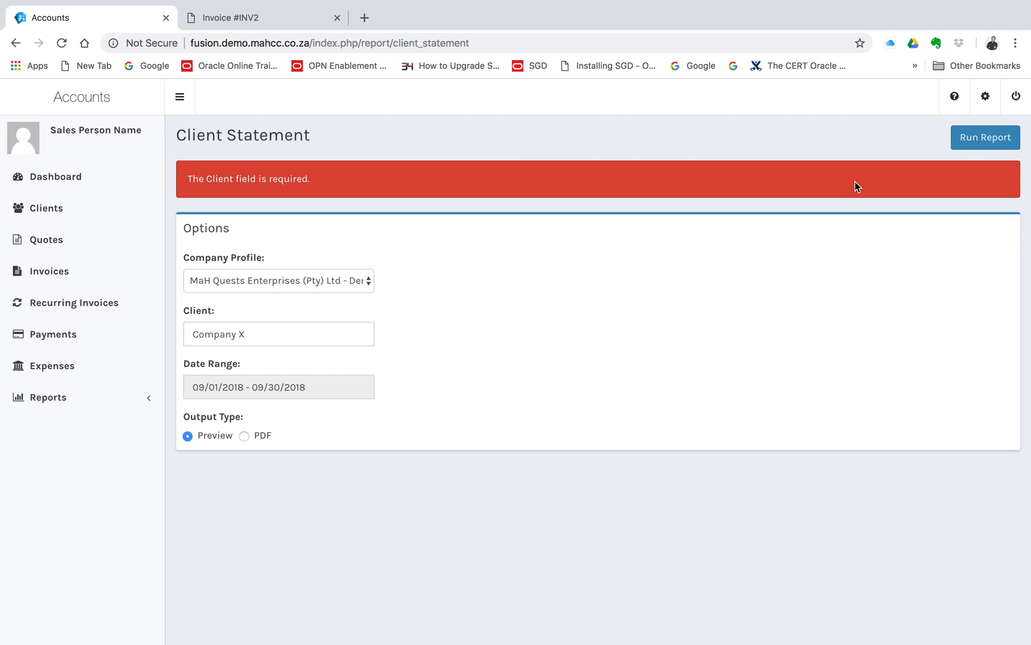
pyautogui.click(996, 138)
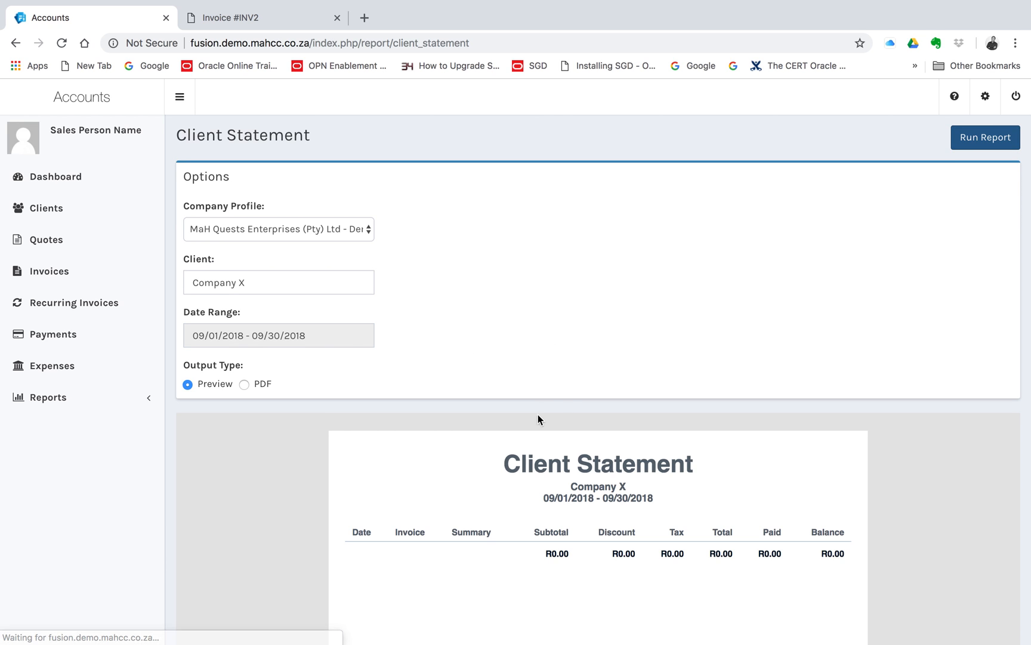
pyautogui.scroll(-3, 539, 411)
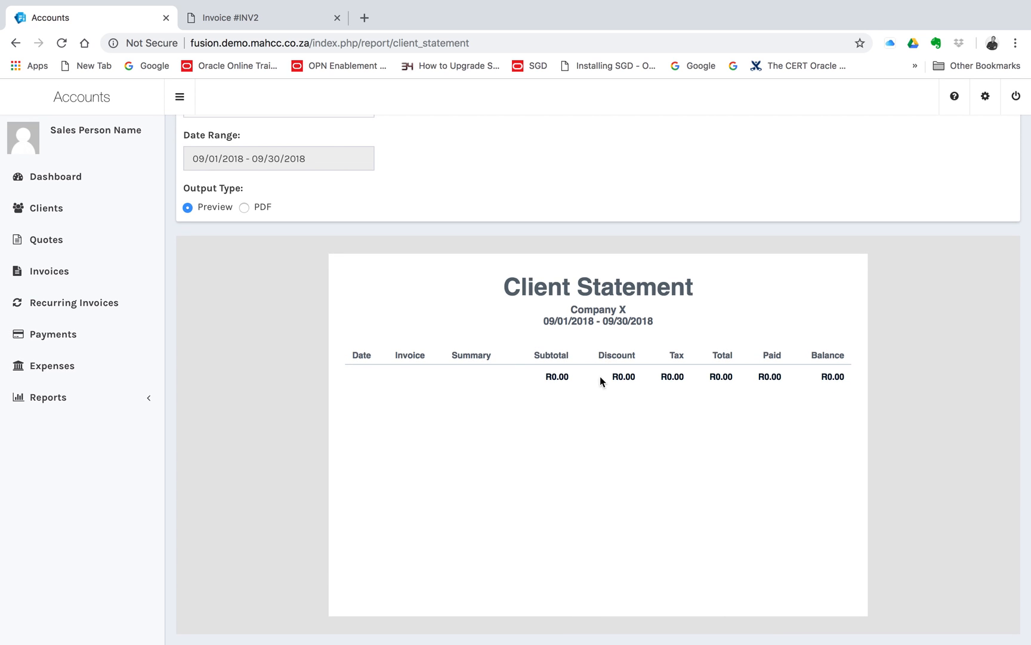
pyautogui.moveTo(545, 376); pyautogui.dragTo(766, 371)
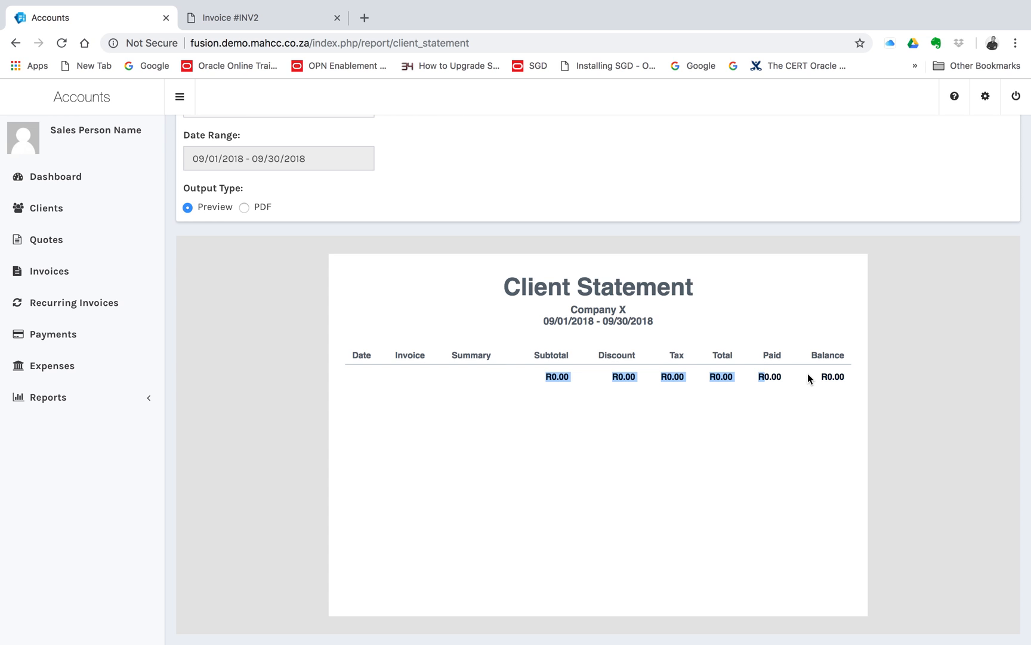
pyautogui.scroll(3, 424, 371)
# Open the Expense List report and view its options.
pyautogui.click(74, 398)
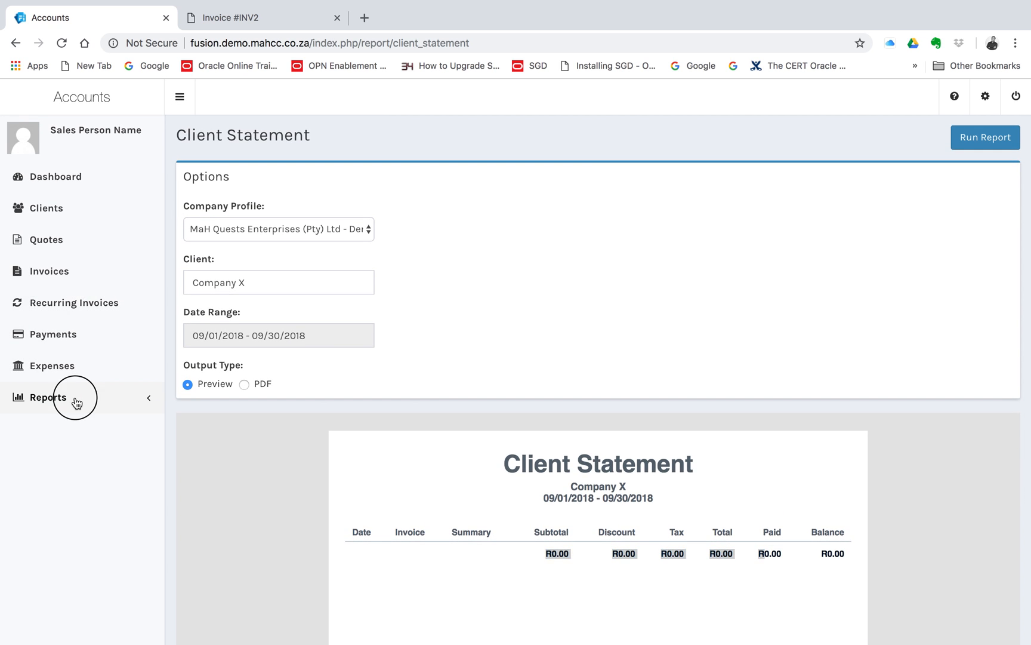
pyautogui.click(73, 447)
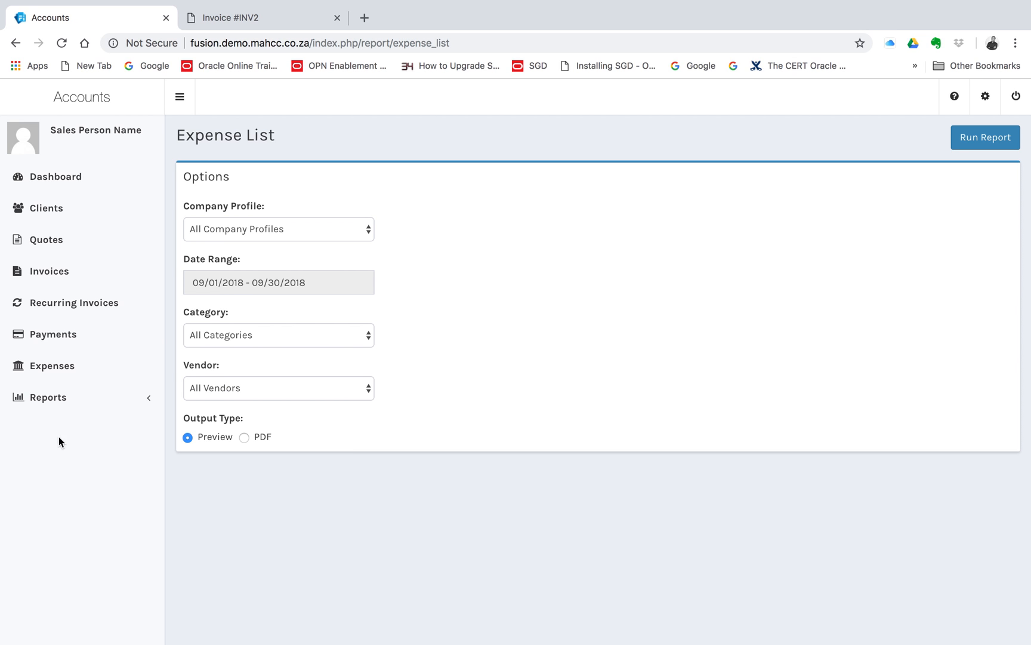
# Run the Item Sales report as a preview for the MaH Quests Enterprises (Pty) Ltd company profile and inspect the output.
pyautogui.click(54, 400)
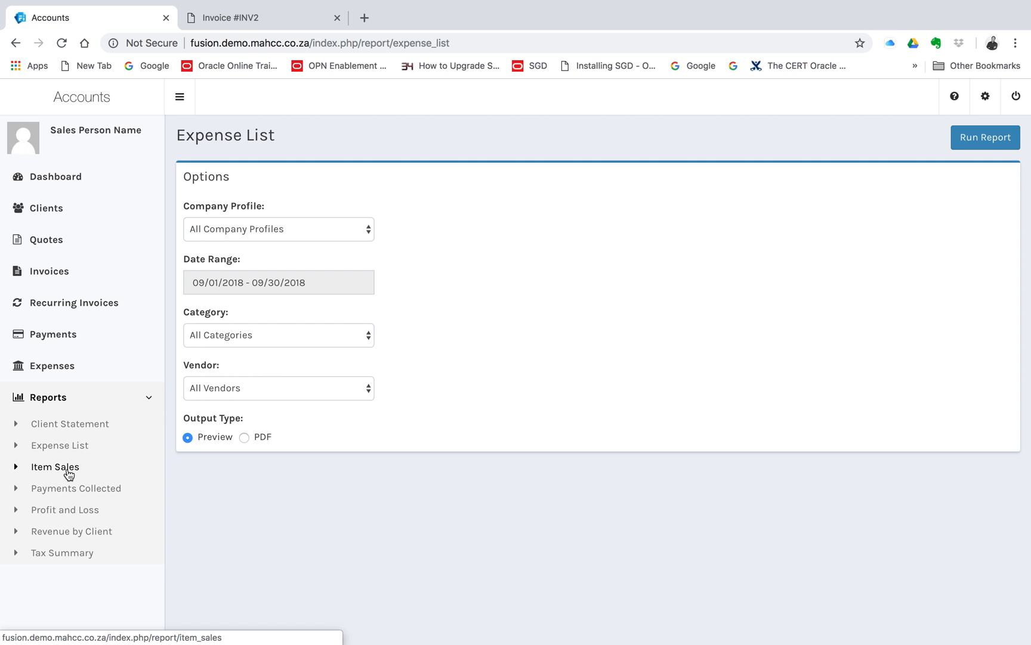
pyautogui.click(67, 471)
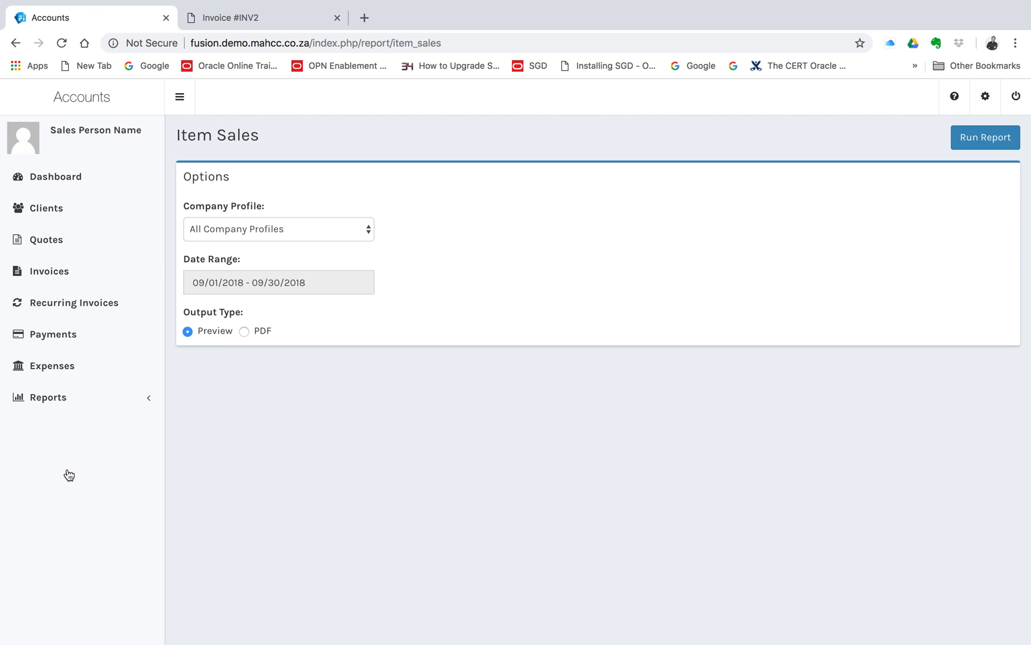
pyautogui.click(290, 232)
pyautogui.click(295, 244)
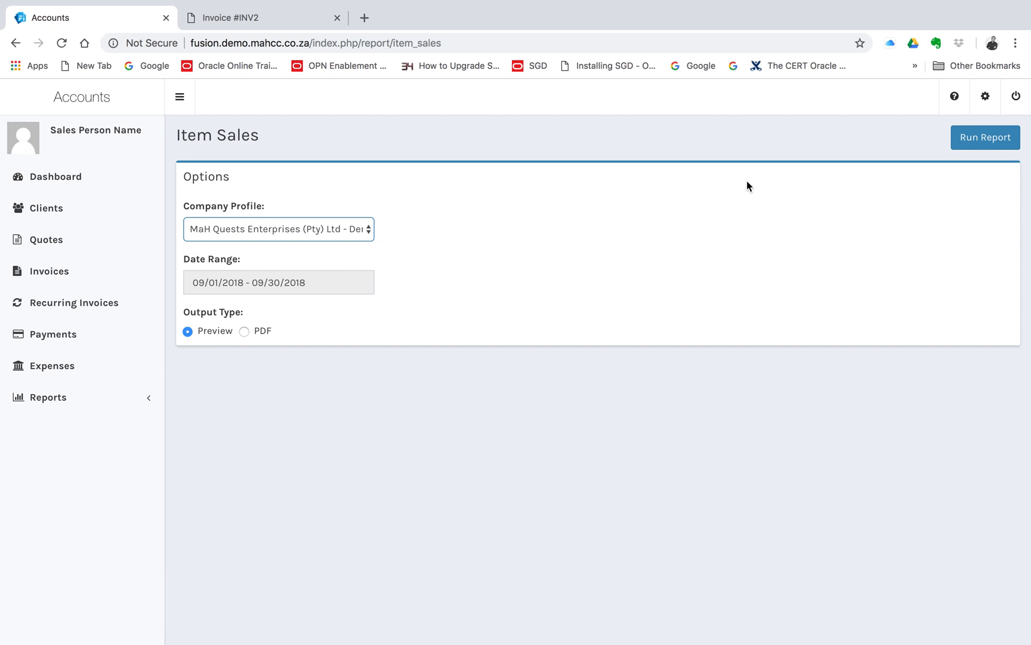
pyautogui.click(979, 148)
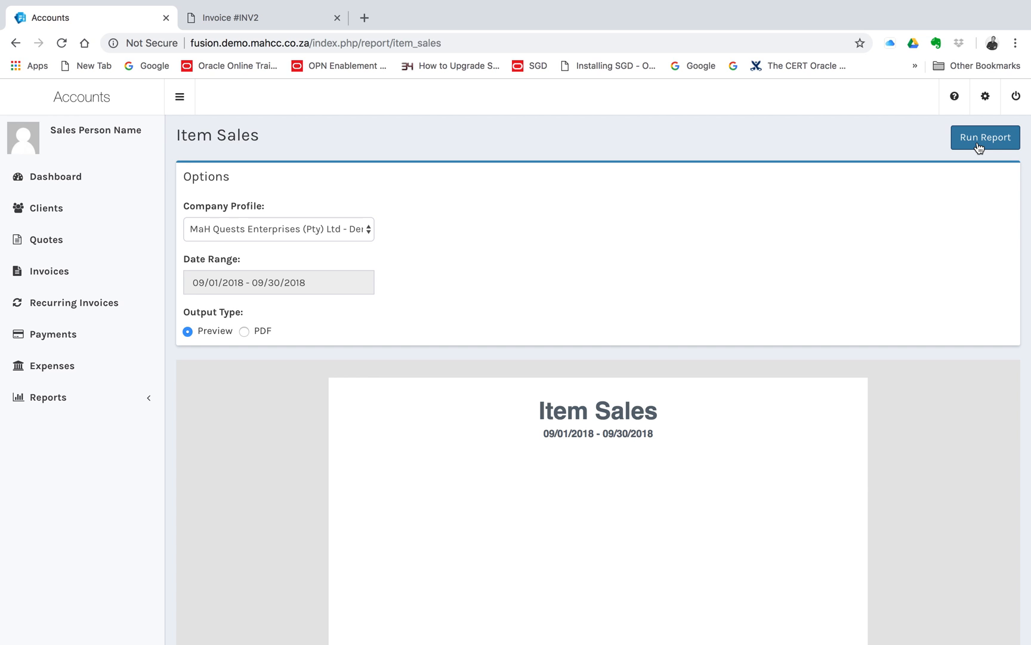
pyautogui.click(979, 147)
pyautogui.scroll(-2, 588, 494)
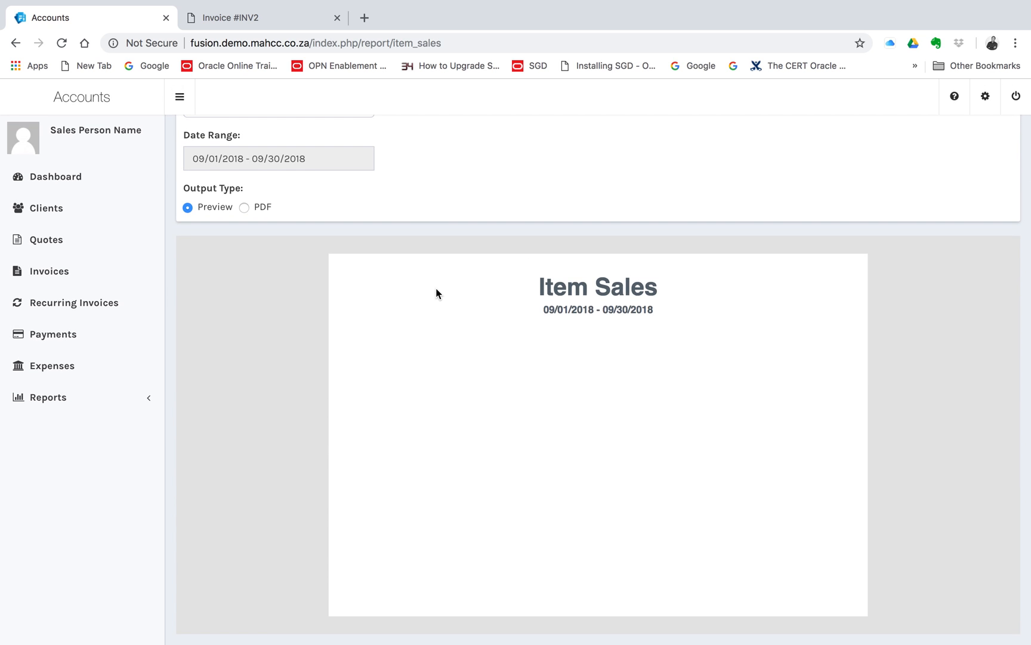
# Run the Payments Collected report as a preview for the MaH Quests Enterprises (Pty) Ltd company profile and view its date range presets.
pyautogui.click(37, 398)
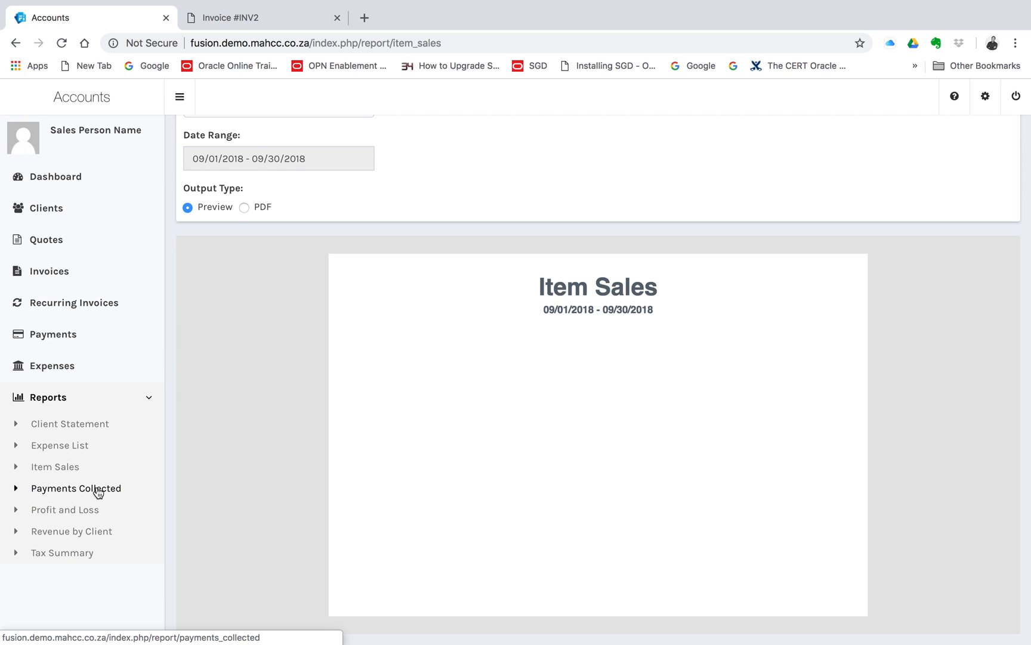
pyautogui.click(91, 495)
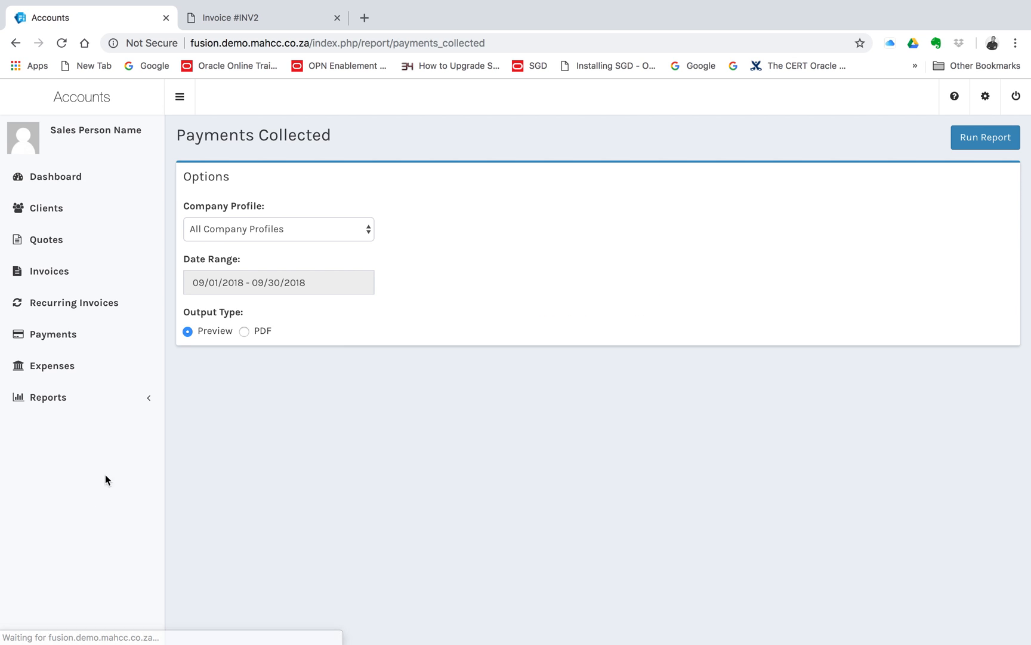
pyautogui.click(321, 229)
pyautogui.click(320, 244)
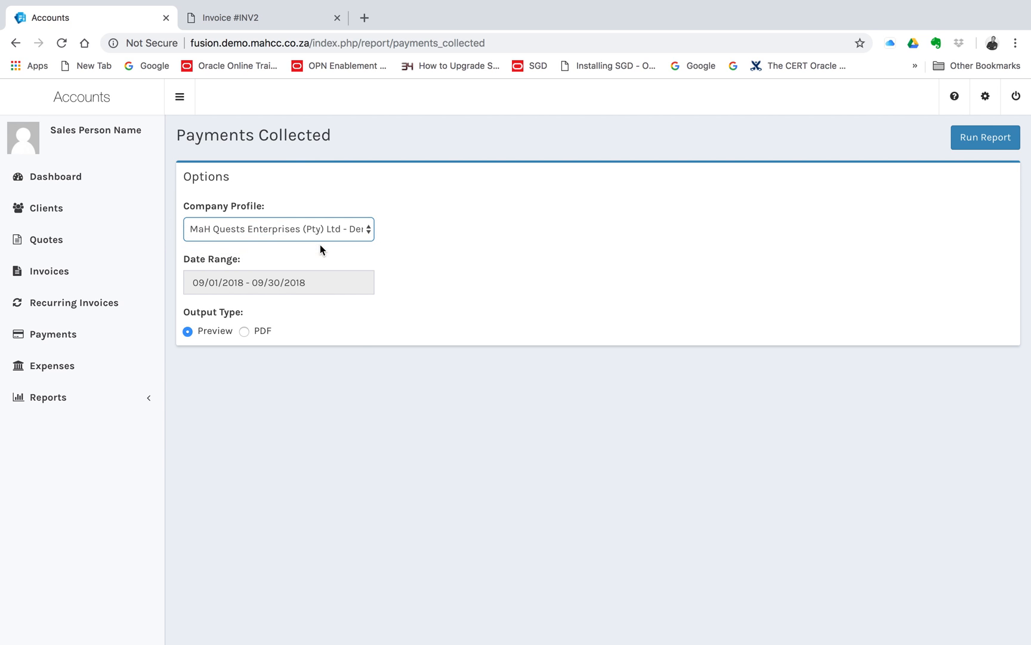
pyautogui.click(989, 137)
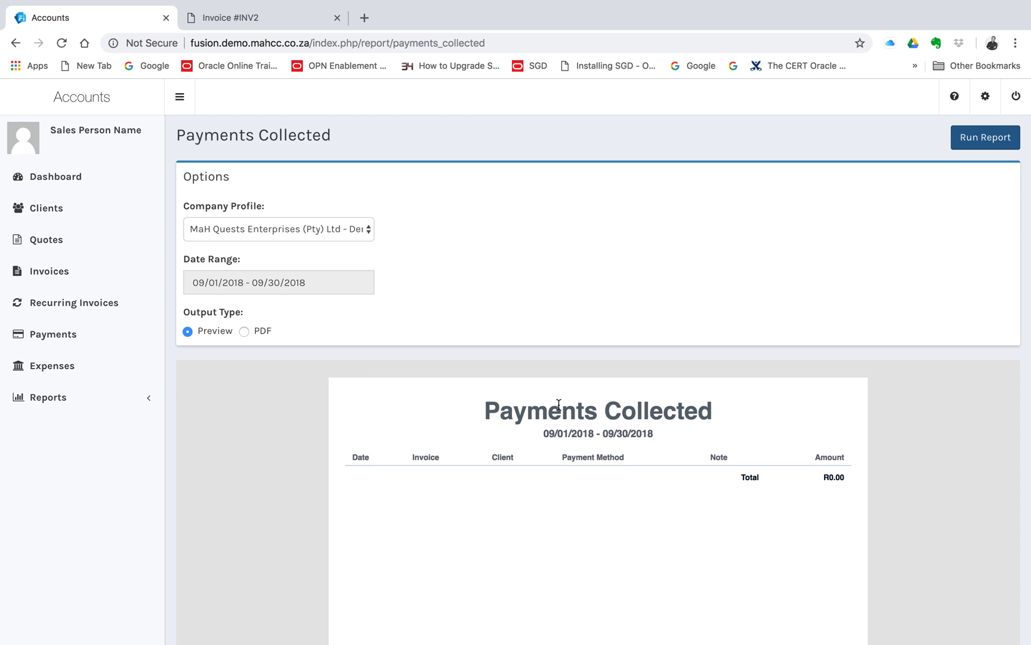
pyautogui.doubleClick(222, 282)
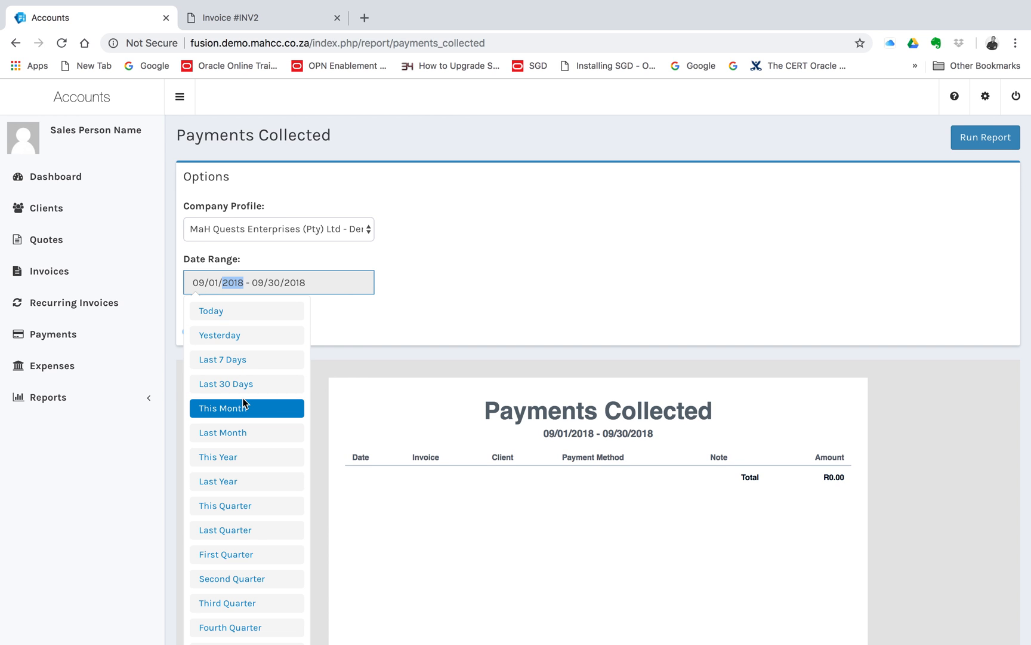
# Reopen the Client Statement report and set its company profile to MaH Quests Enterprises (Pty) Ltd and its client to Company X.
pyautogui.click(85, 409)
pyautogui.click(84, 431)
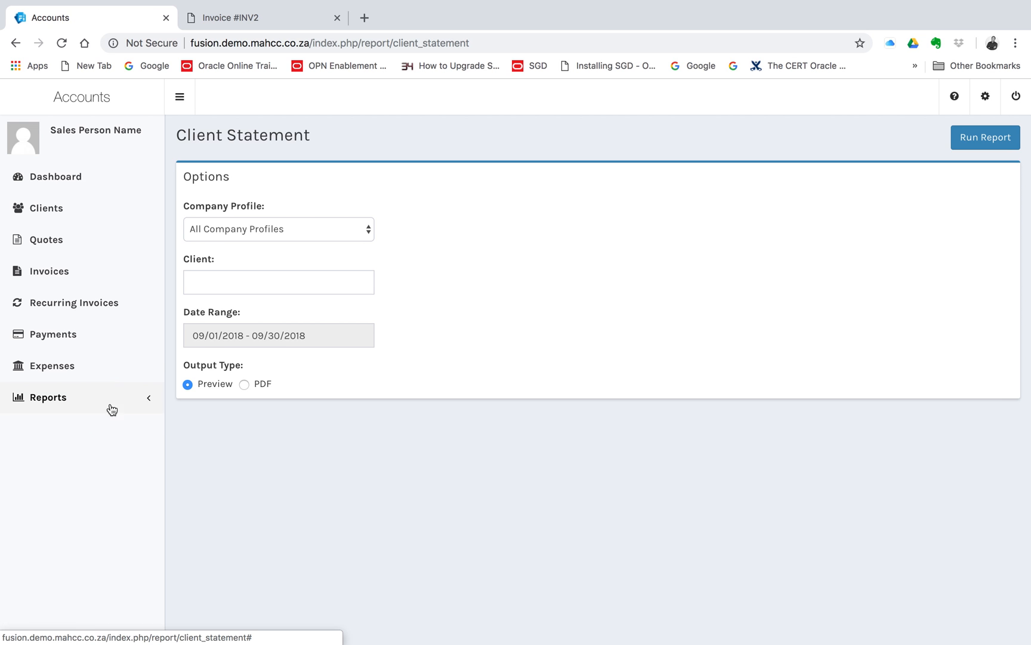
pyautogui.click(289, 285)
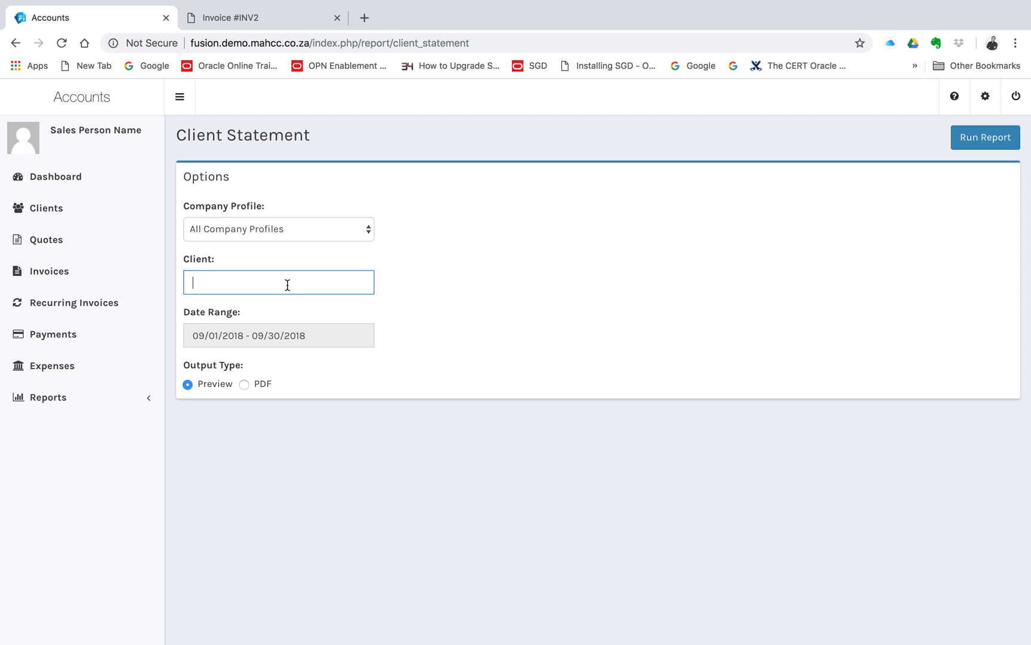
pyautogui.click(292, 231)
pyautogui.click(293, 244)
pyautogui.click(268, 285)
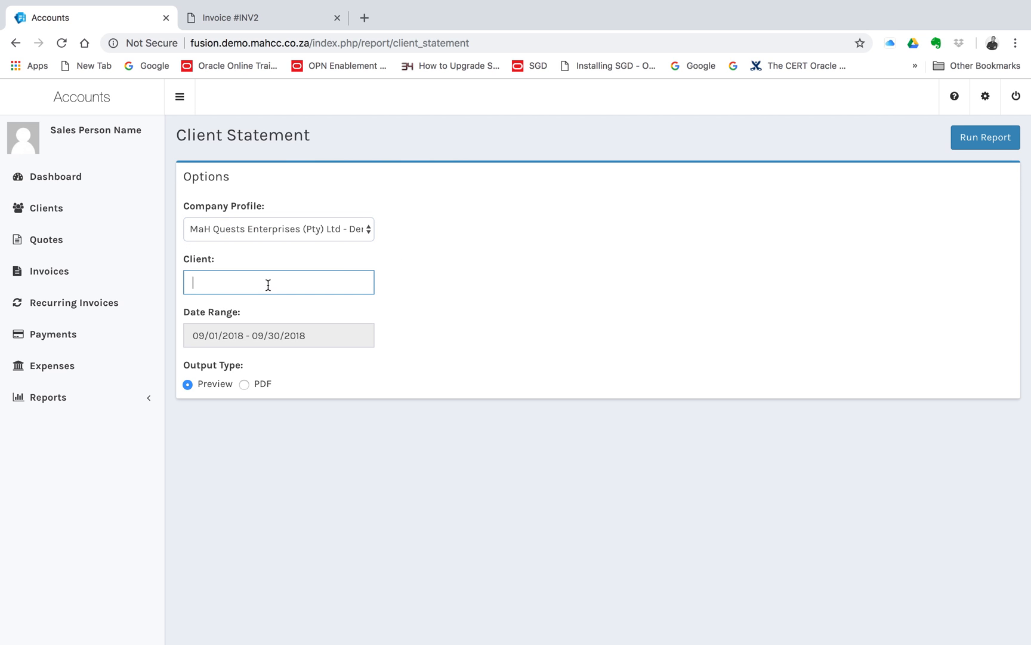
pyautogui.write('Com')
pyautogui.click(281, 322)
# Set the statement's date range to This Year, run the report as a preview and examine the listed invoice's number and date.
pyautogui.click(250, 336)
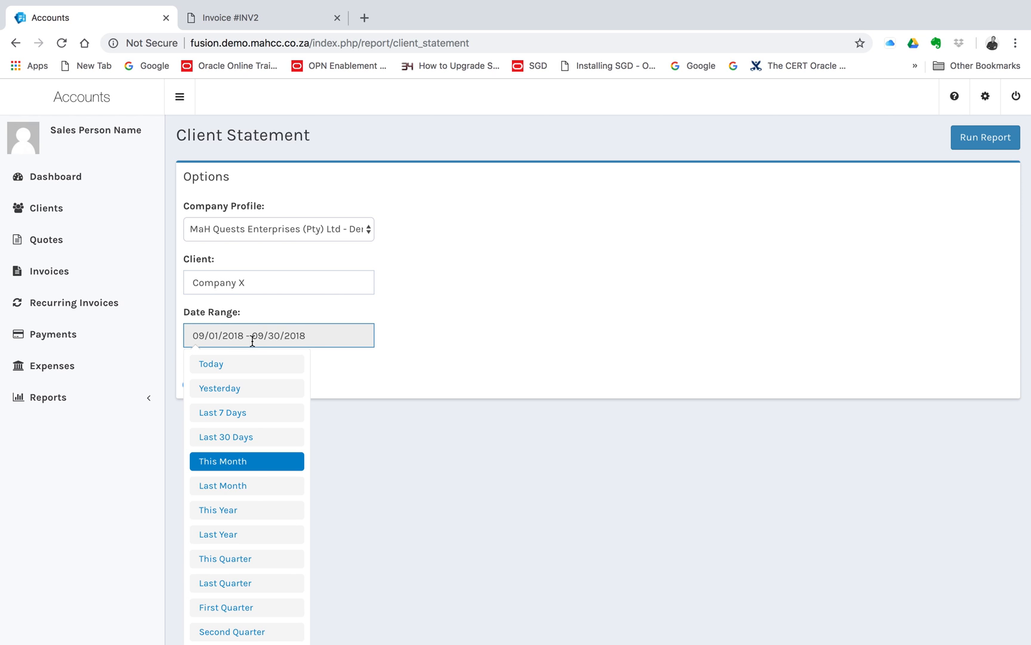
pyautogui.click(249, 509)
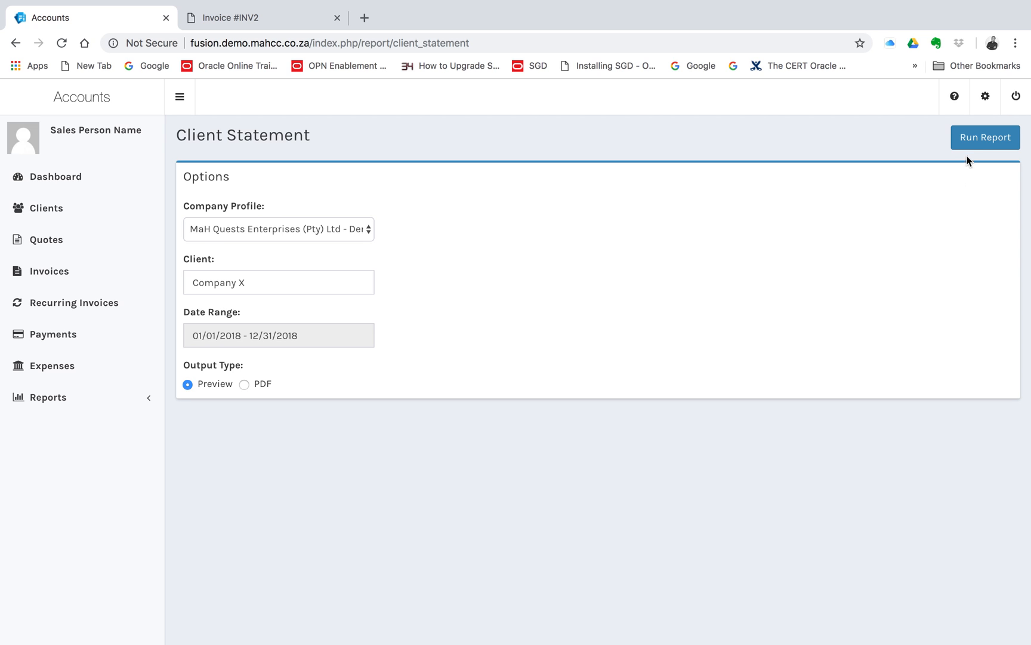
pyautogui.click(986, 138)
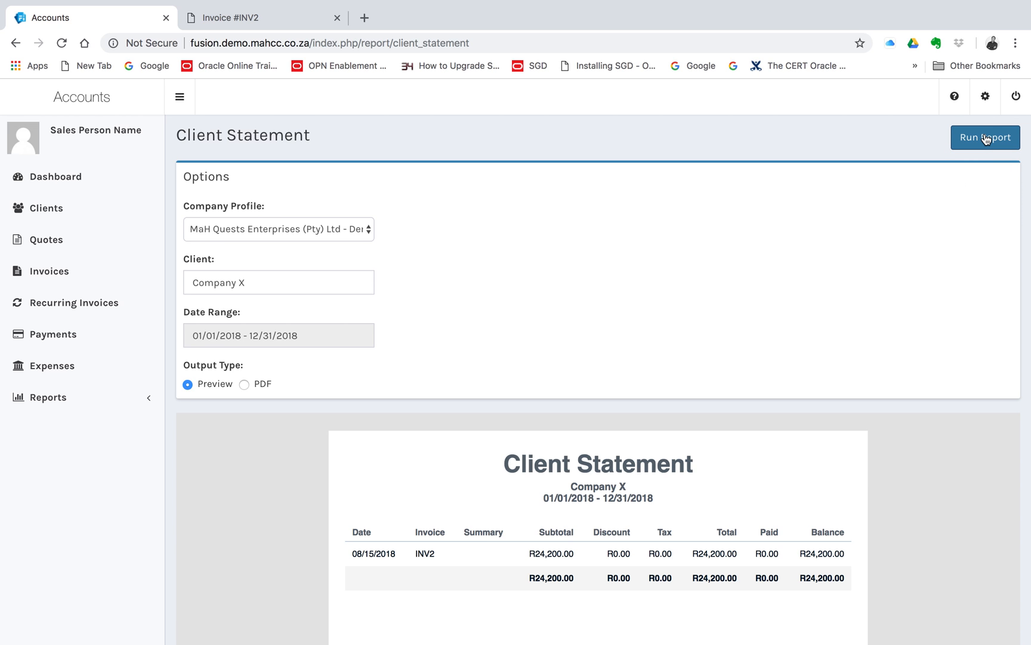
pyautogui.scroll(-3, 656, 537)
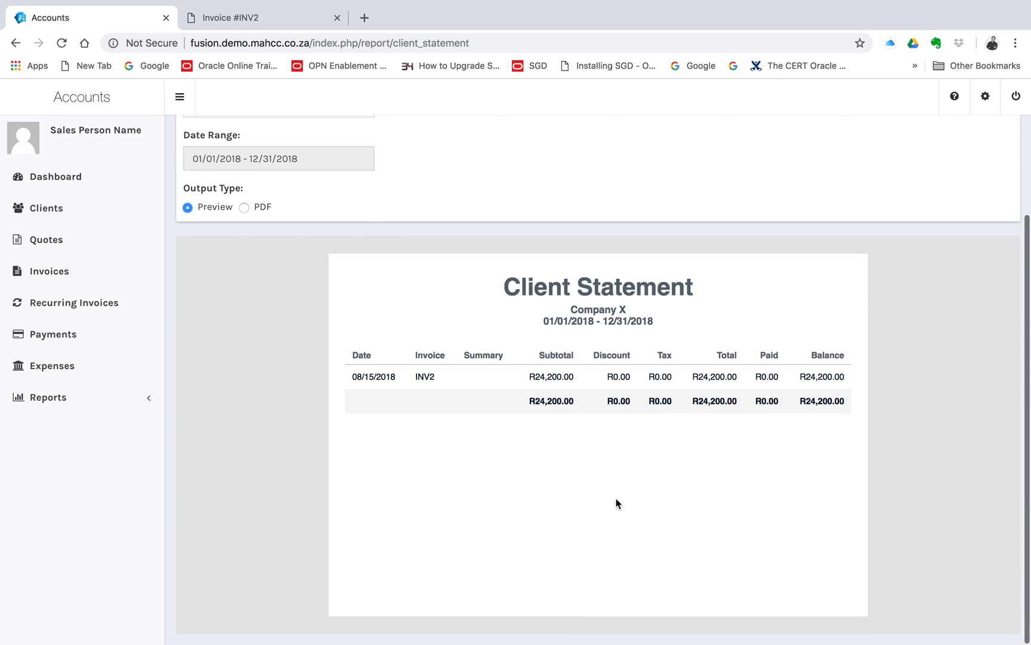
pyautogui.doubleClick(424, 376)
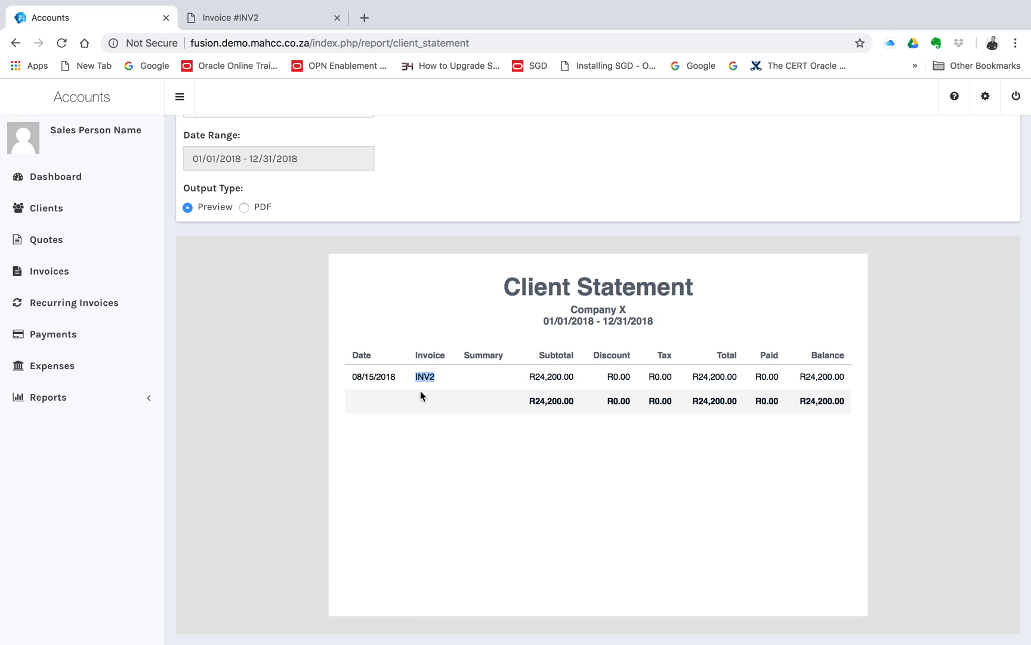
pyautogui.doubleClick(358, 376)
# View the options of the Tax Summary report and the Revenue by Client report.
pyautogui.click(86, 399)
pyautogui.click(77, 560)
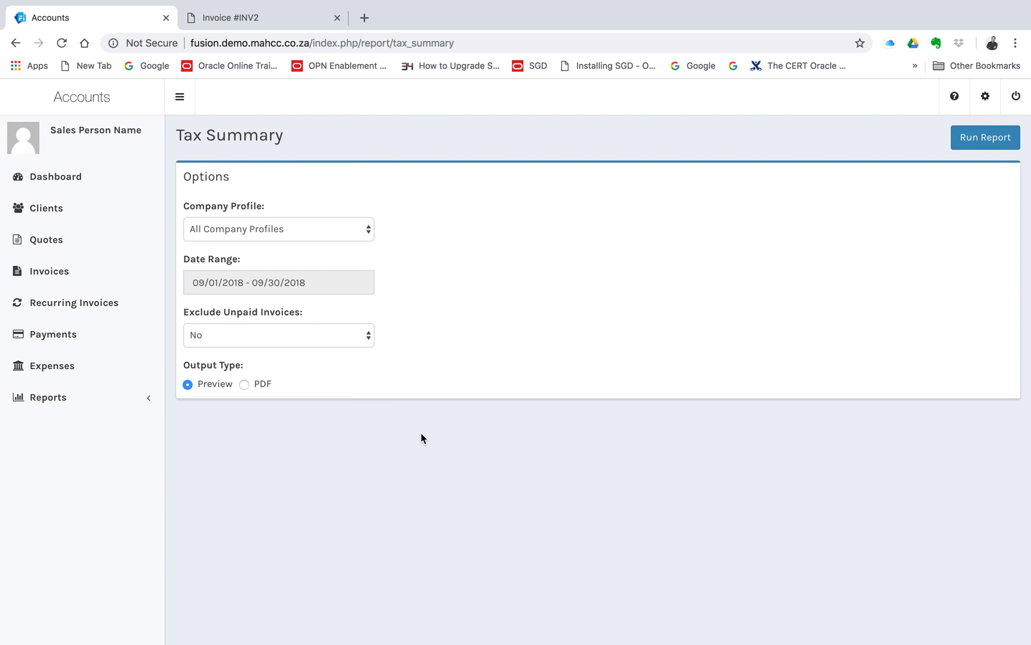
pyautogui.click(60, 401)
pyautogui.click(74, 531)
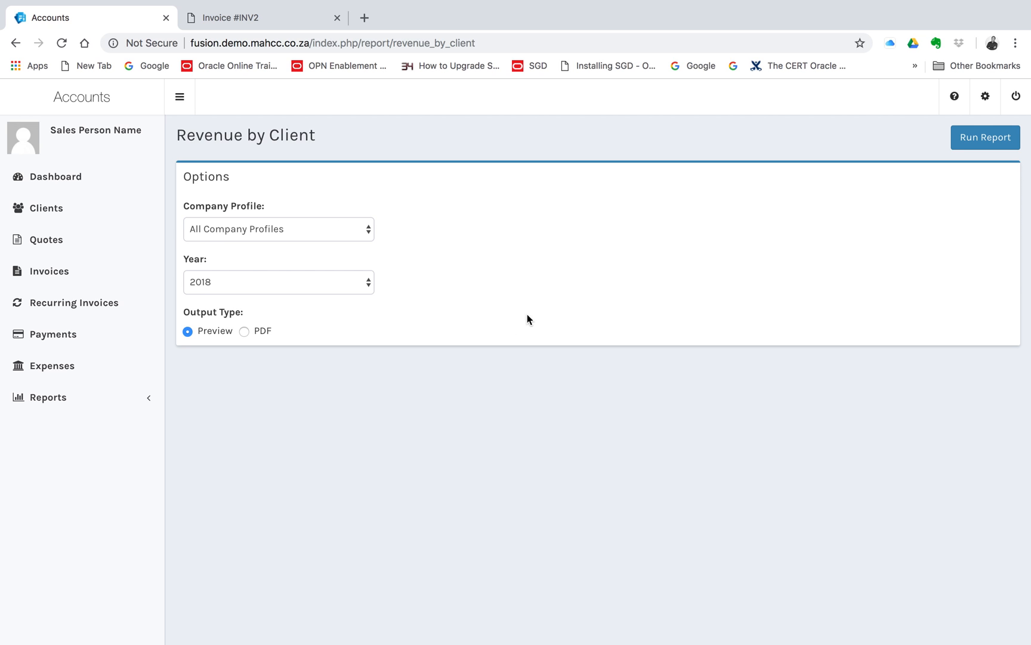
# Return to the dashboard to view the invoice and quote summaries.
pyautogui.click(55, 178)
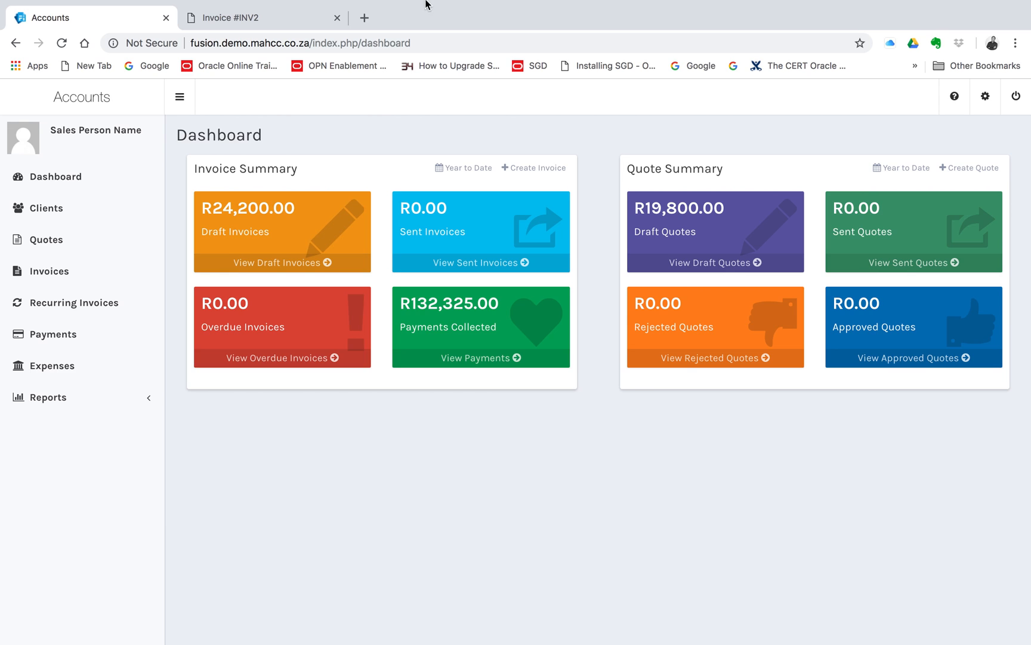
pyautogui.moveTo(426, 5)
pyautogui.moveTo(366, 3)
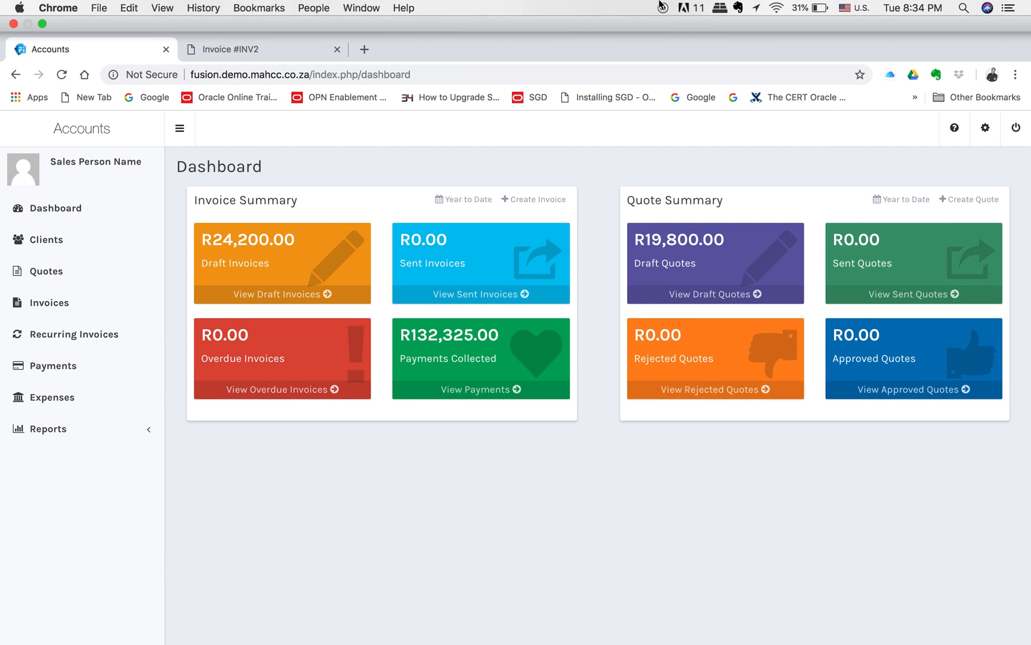